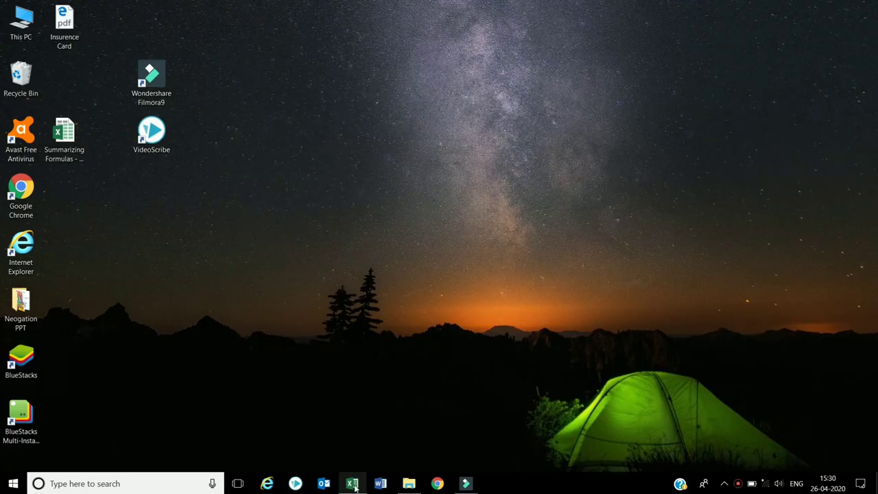
# Bring up the Text Formulas workbook and review the first, last and full names in row 2
pyautogui.click(352, 483)
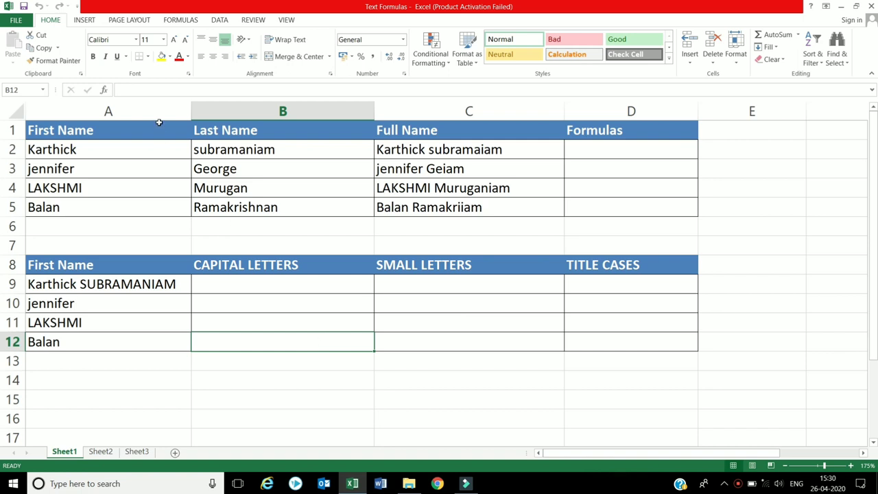
pyautogui.click(167, 152)
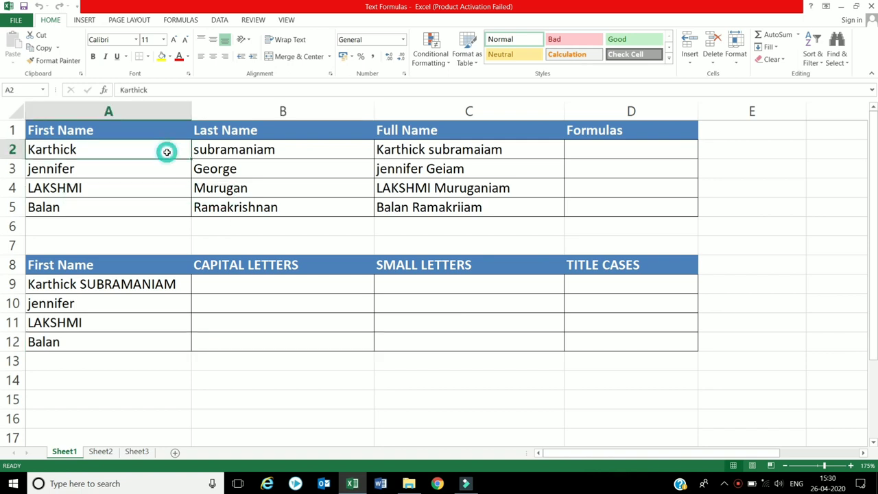
pyautogui.click(211, 151)
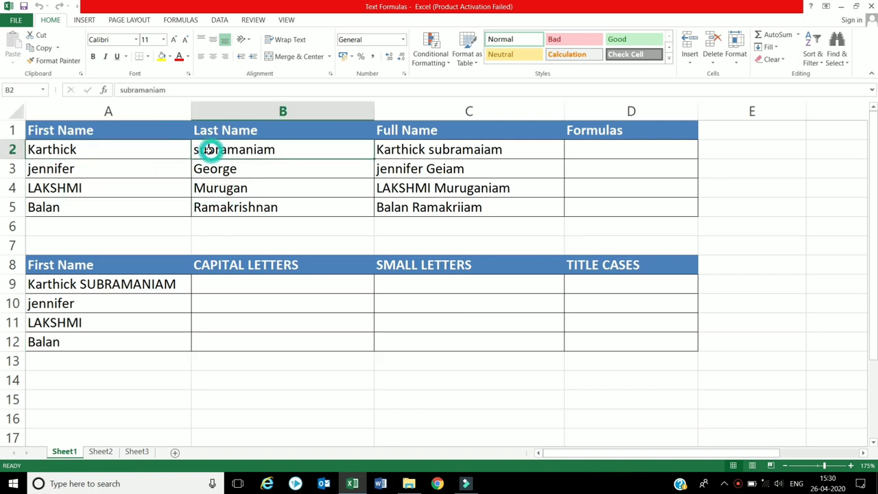
pyautogui.click(379, 149)
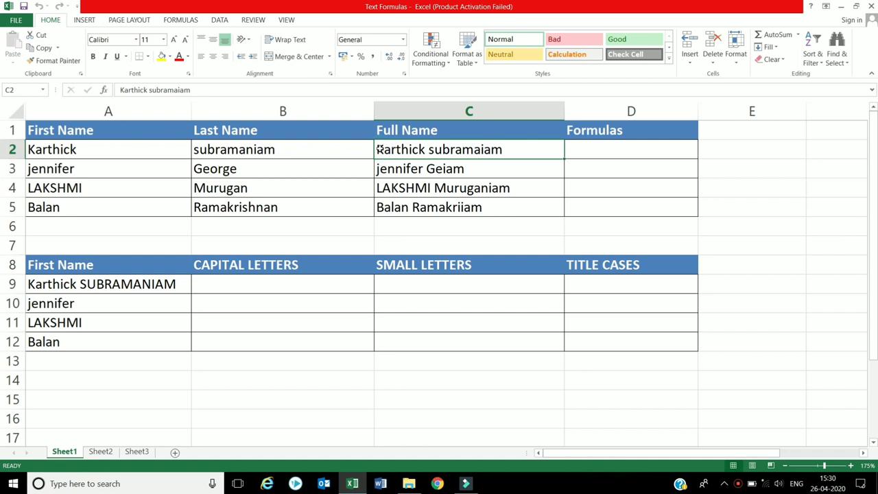
# Enter =A2&" "&B2 in D2, autofit column D, and fill it down to D5
pyautogui.click(606, 151)
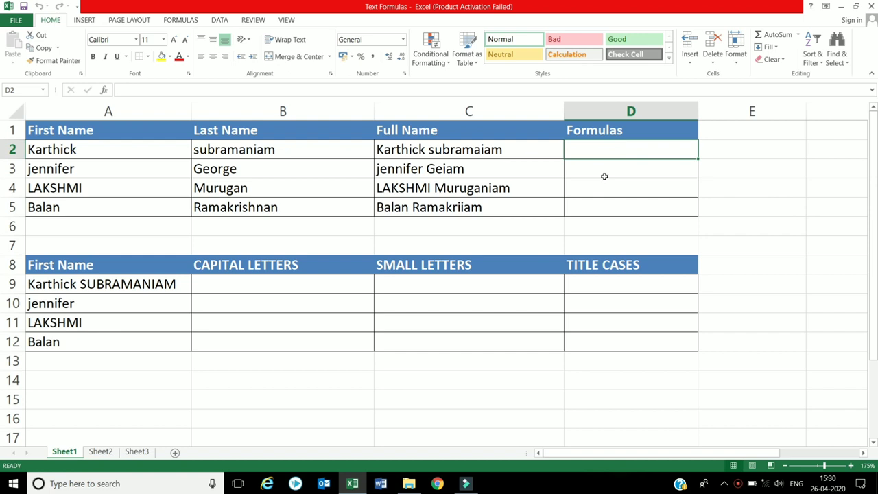
pyautogui.write('=')
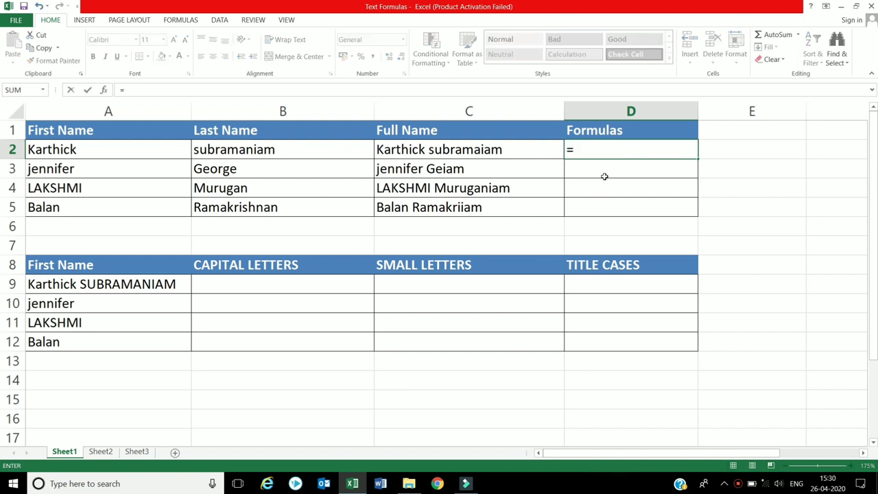
pyautogui.click(141, 149)
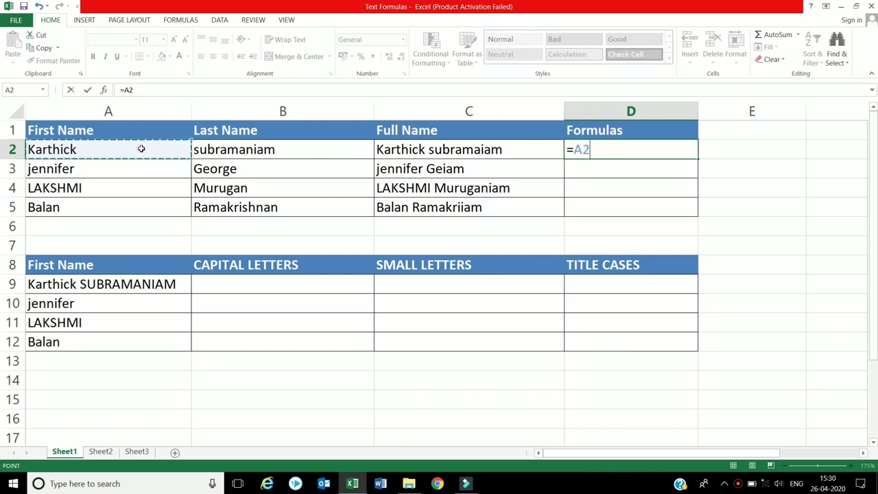
pyautogui.write('&')
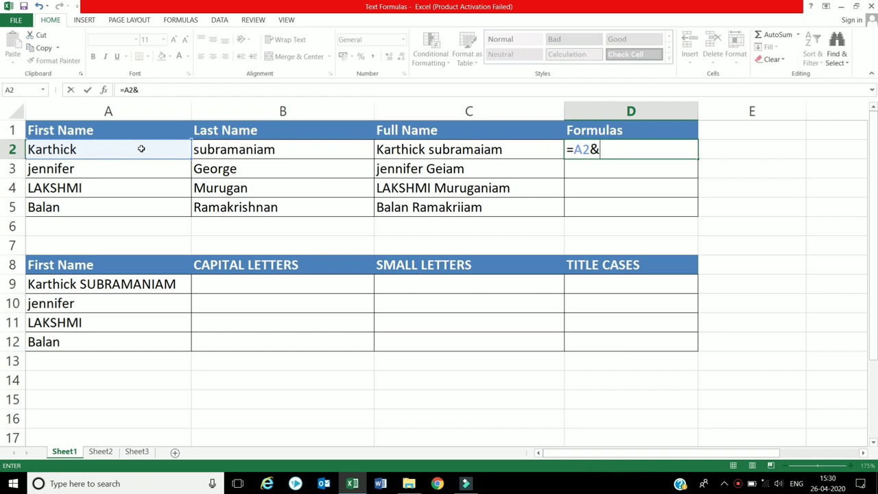
pyautogui.write('" "')
pyautogui.write('&')
pyautogui.click(216, 152)
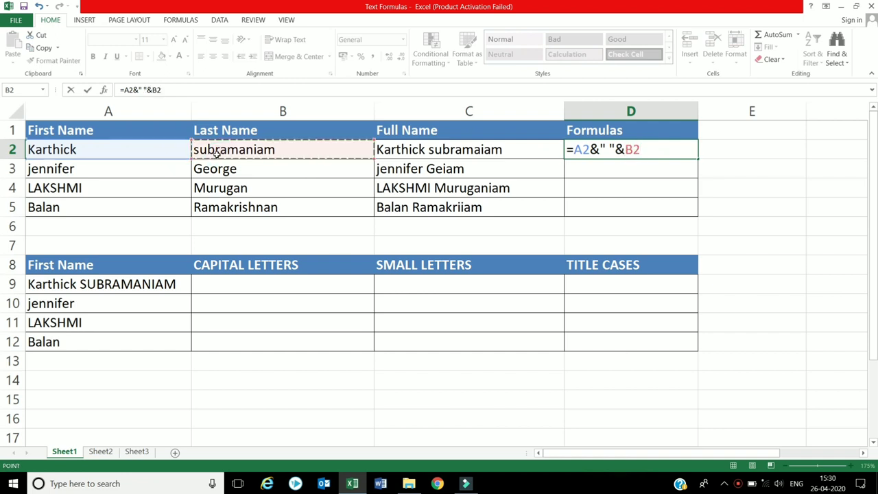
pyautogui.press('Return')
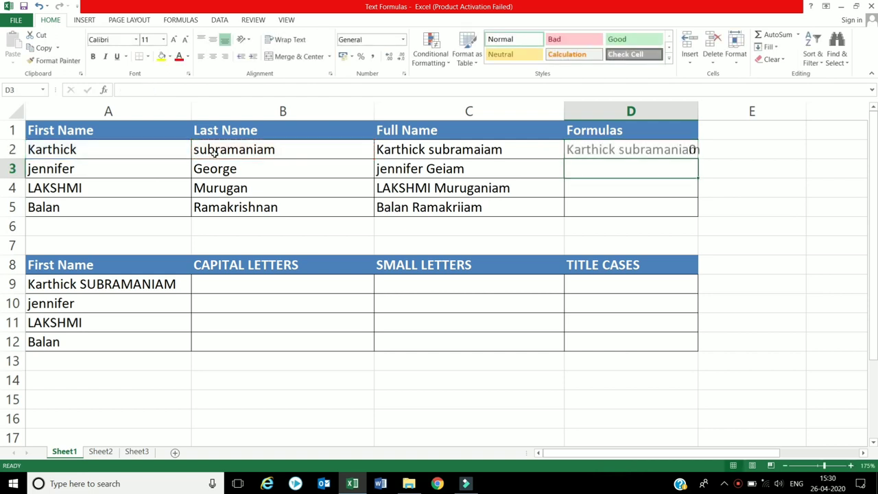
pyautogui.doubleClick(695, 107)
pyautogui.click(674, 149)
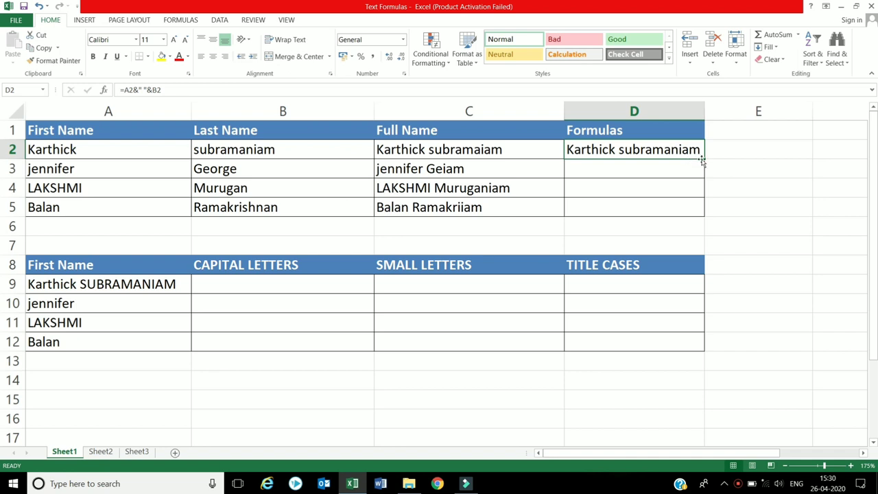
pyautogui.moveTo(703, 158); pyautogui.dragTo(700, 219)
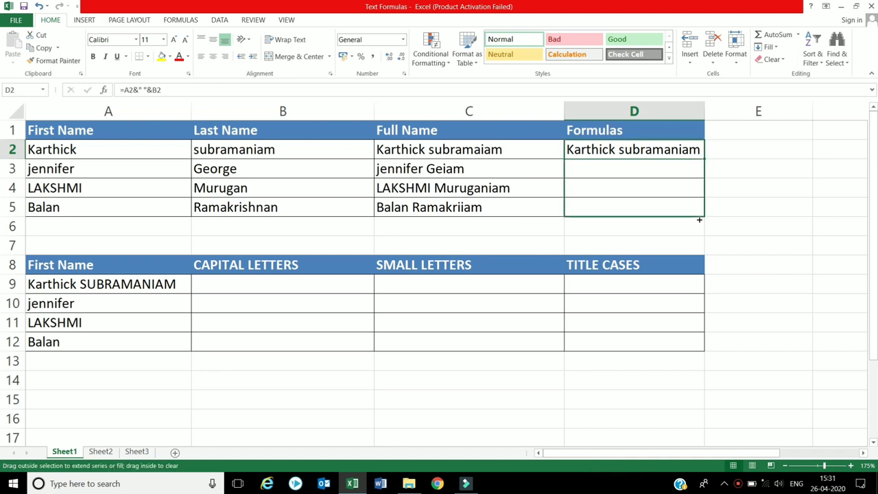
# Compare the joined names in column D against the first and last names in rows 3–5
pyautogui.click(627, 170)
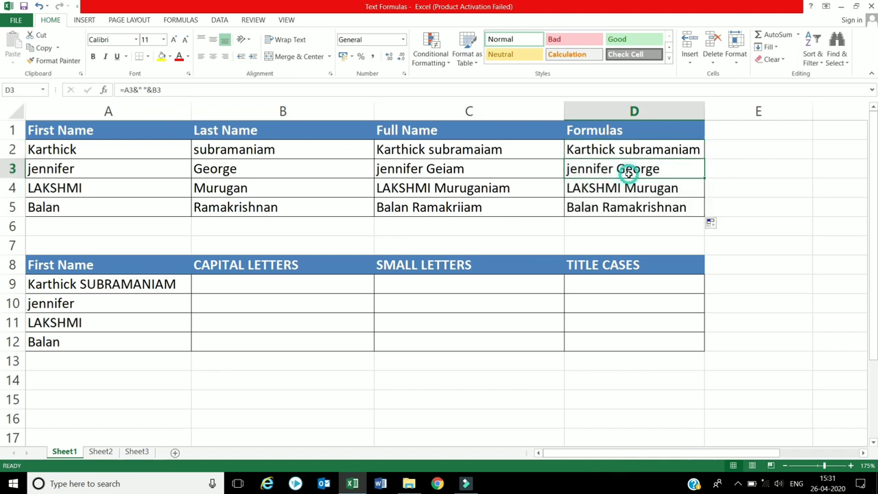
pyautogui.click(147, 164)
pyautogui.click(268, 165)
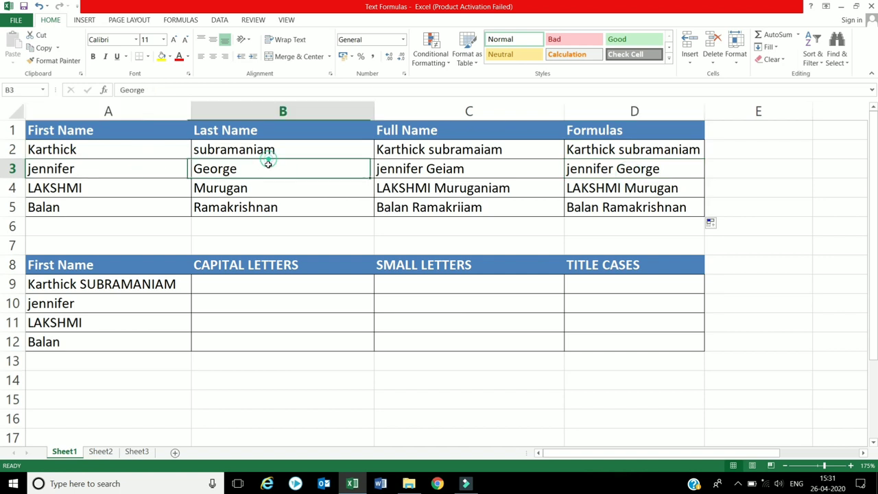
pyautogui.click(134, 192)
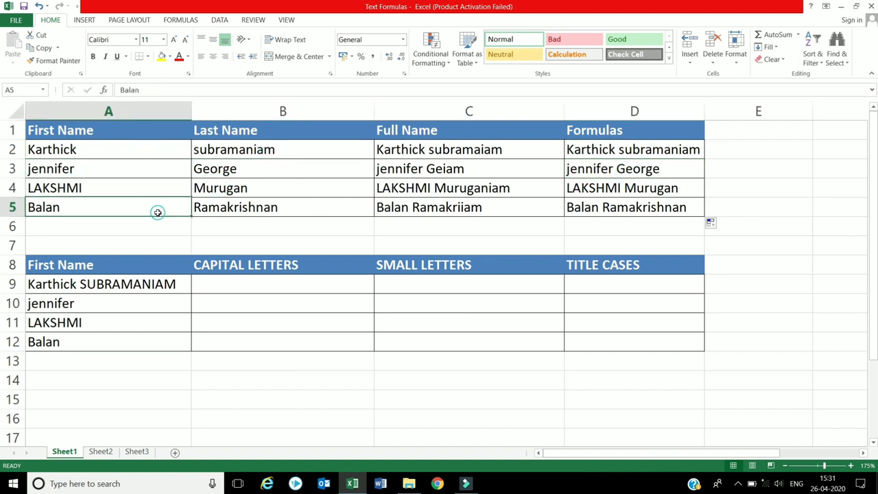
pyautogui.click(158, 212)
pyautogui.click(275, 206)
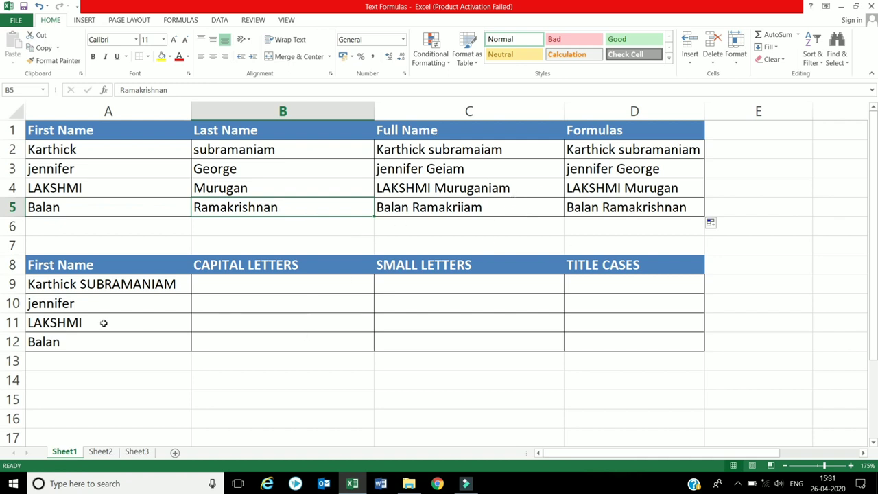
# Enter =UPPER(A9) in B9 and fill it down to B12
pyautogui.click(138, 288)
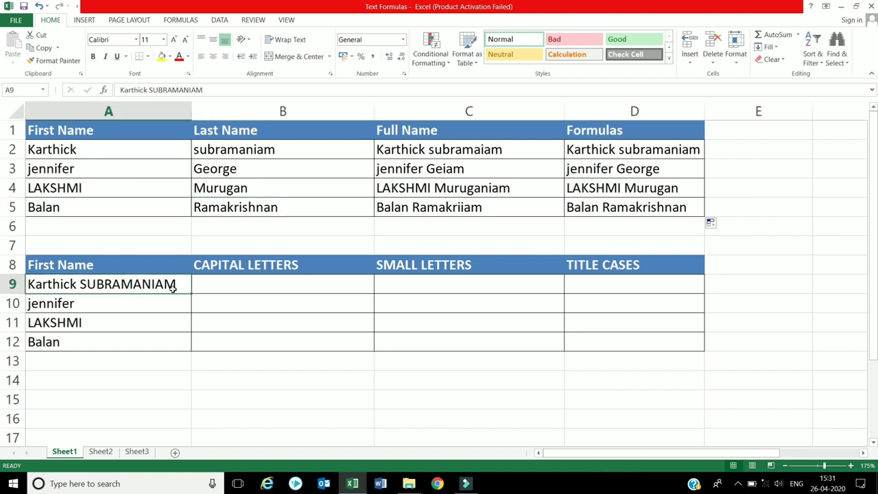
pyautogui.click(251, 267)
pyautogui.click(265, 282)
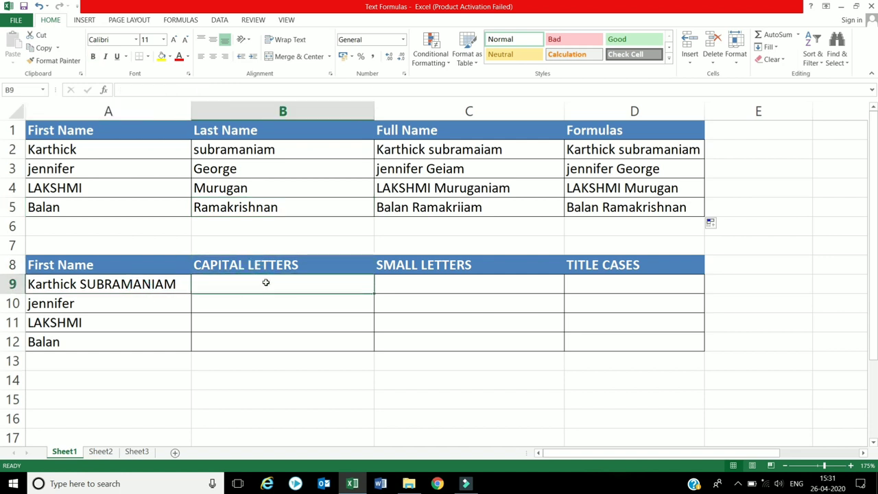
pyautogui.write('=u')
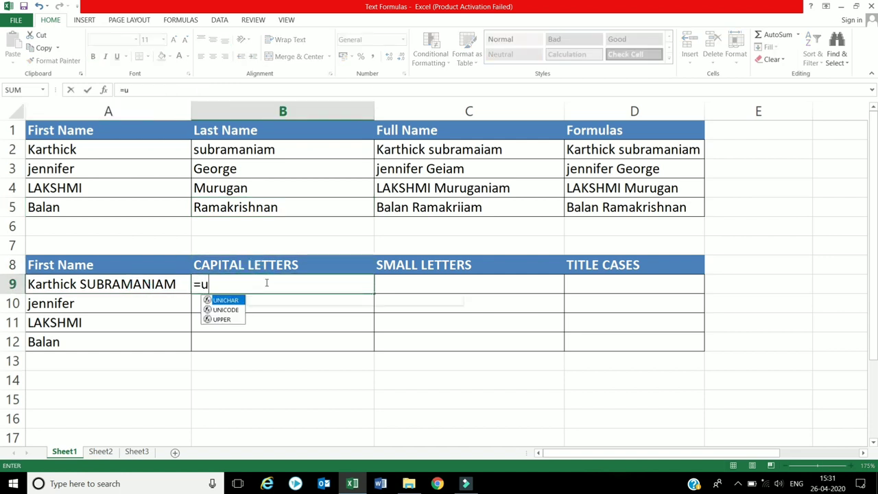
pyautogui.write('pp')
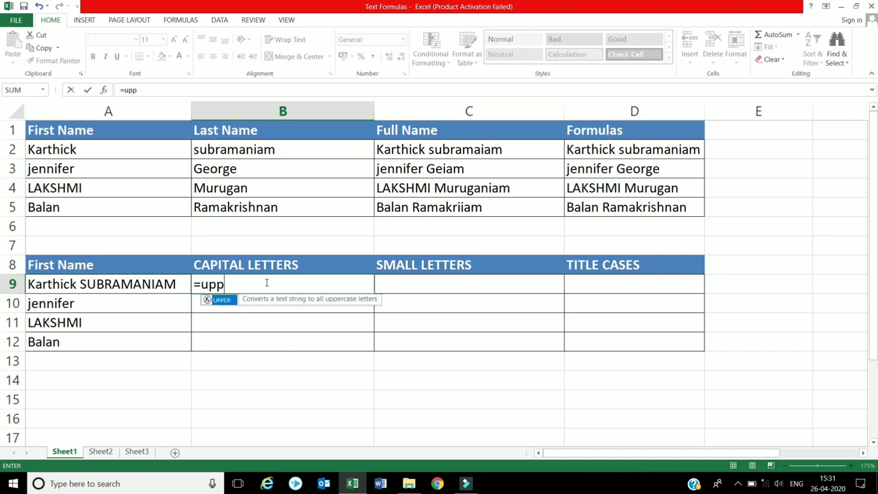
pyautogui.write('er')
pyautogui.write('(')
pyautogui.click(53, 284)
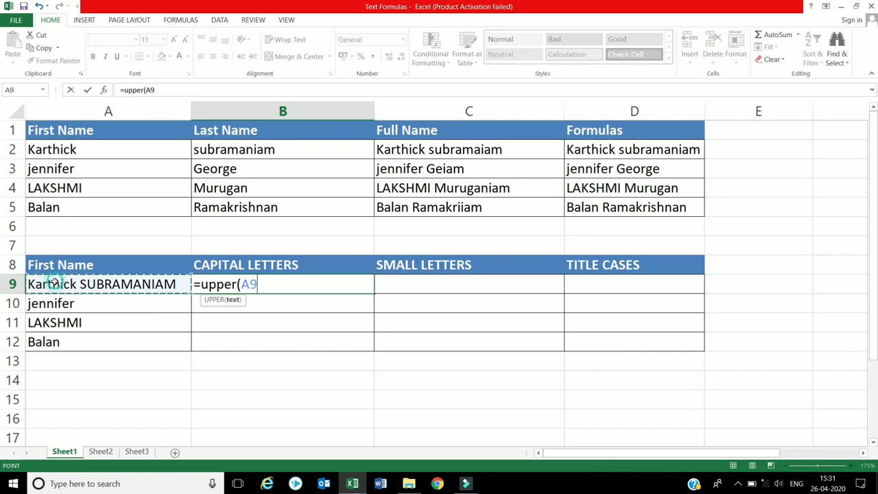
pyautogui.write(')')
pyautogui.press('Return')
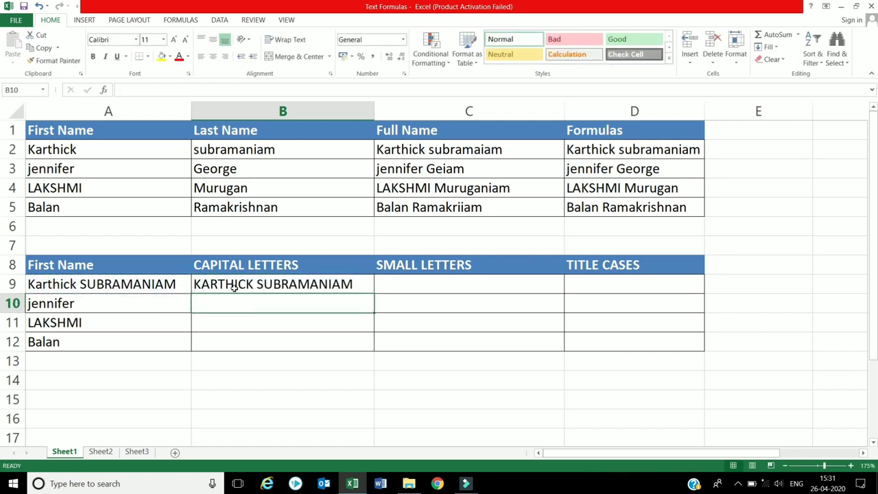
pyautogui.click(245, 288)
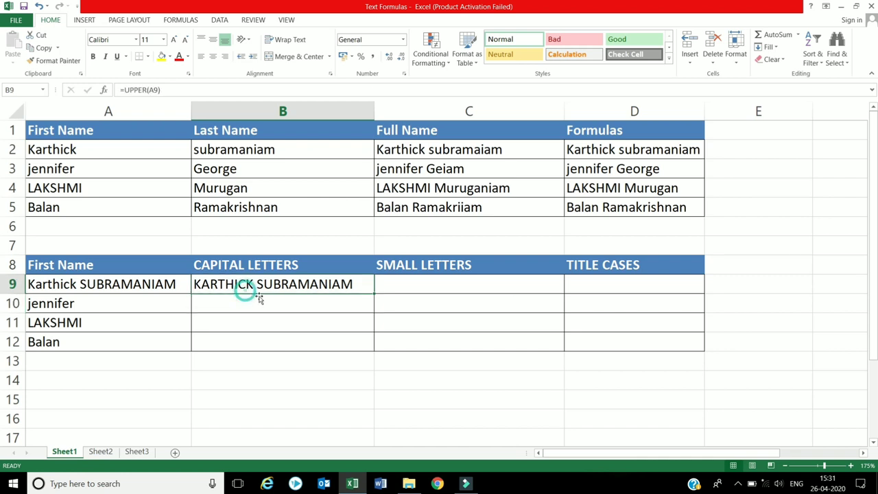
pyautogui.doubleClick(374, 293)
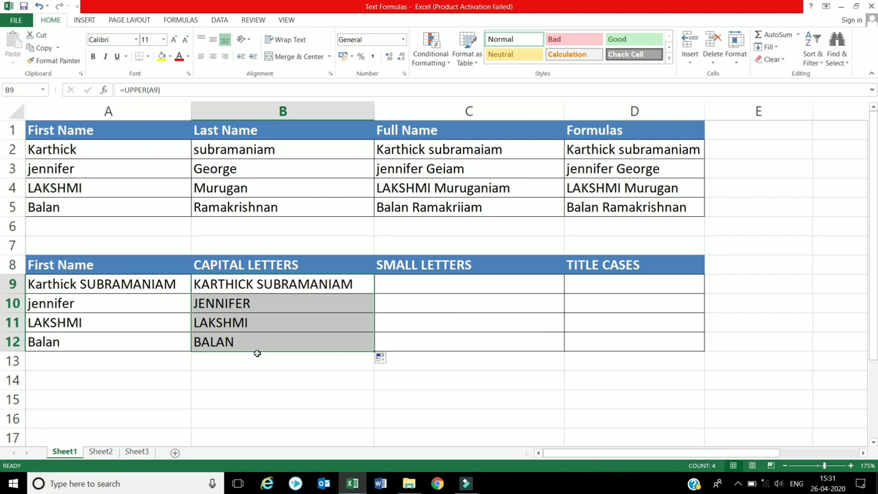
# Enter =LOWER(A9) in C9 and copy it down to C12
pyautogui.click(430, 280)
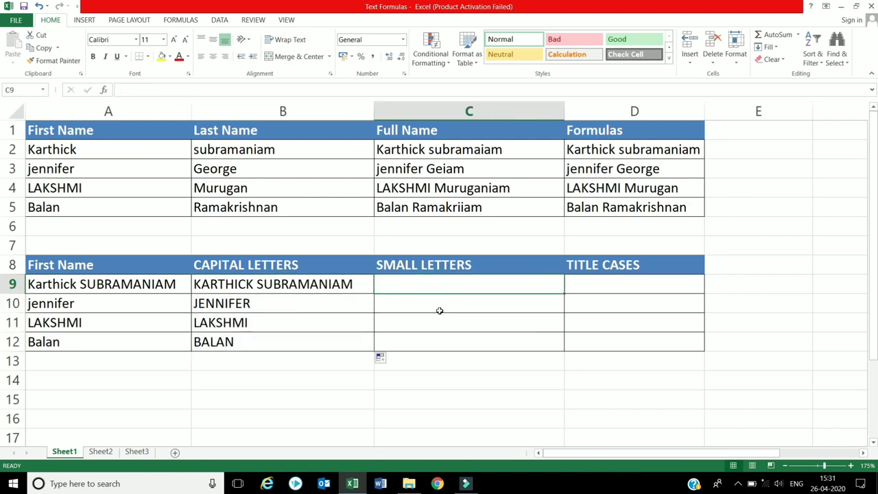
pyautogui.write('=lo')
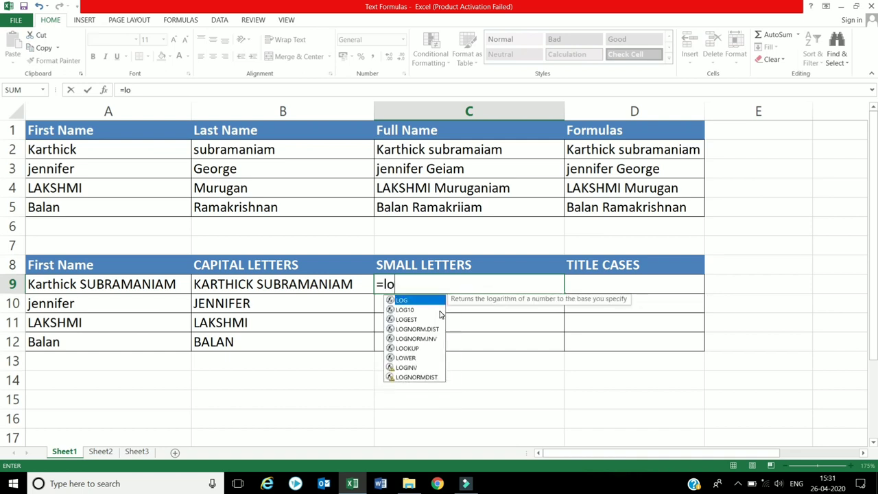
pyautogui.write('wer')
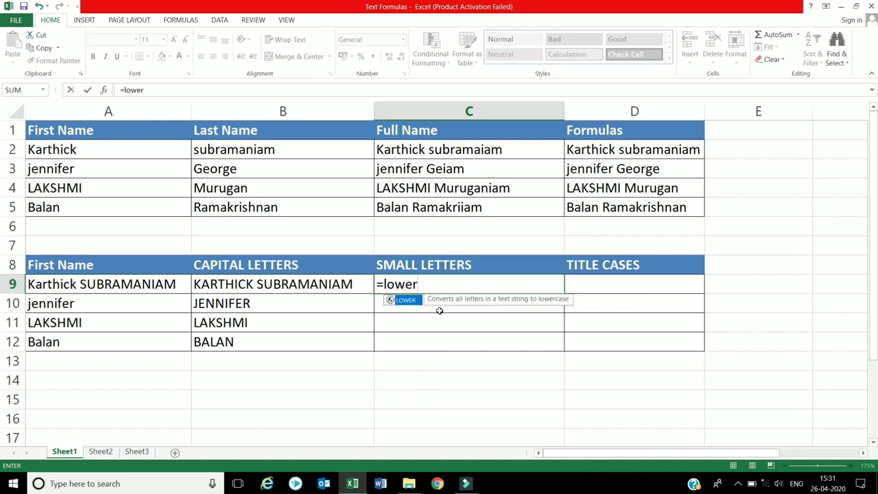
pyautogui.write('(')
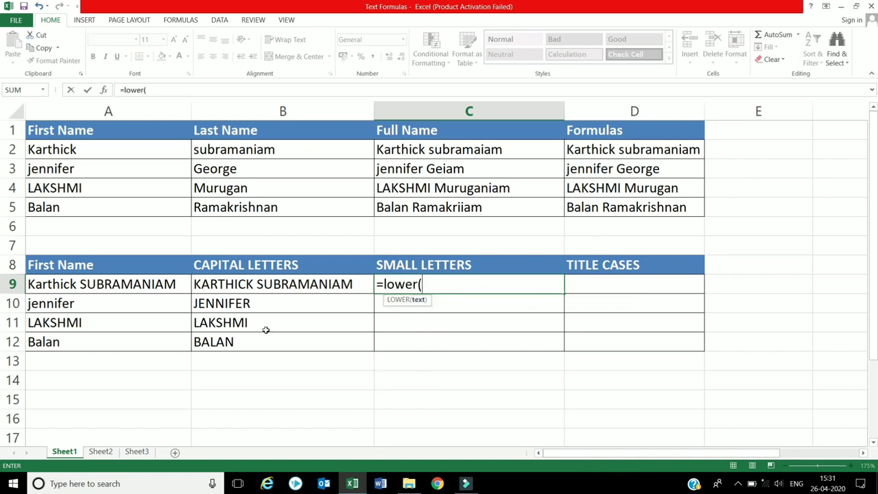
pyautogui.click(156, 286)
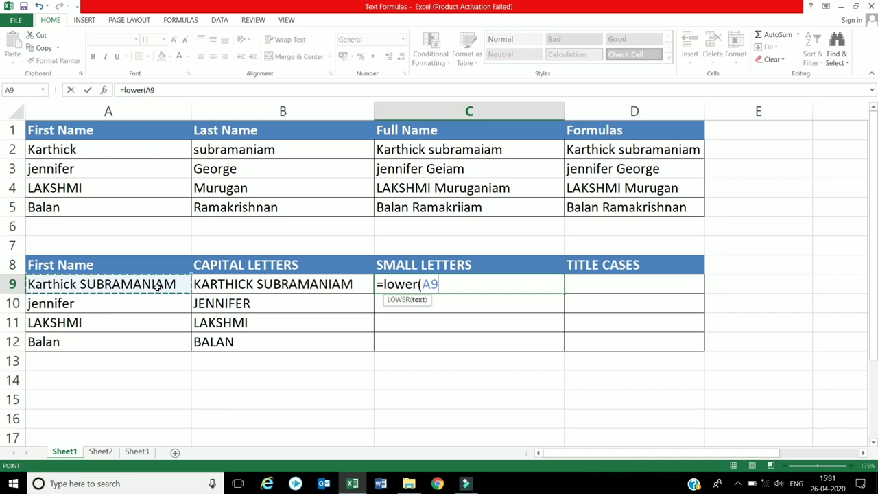
pyautogui.write(')')
pyautogui.press('Return')
pyautogui.click(526, 283)
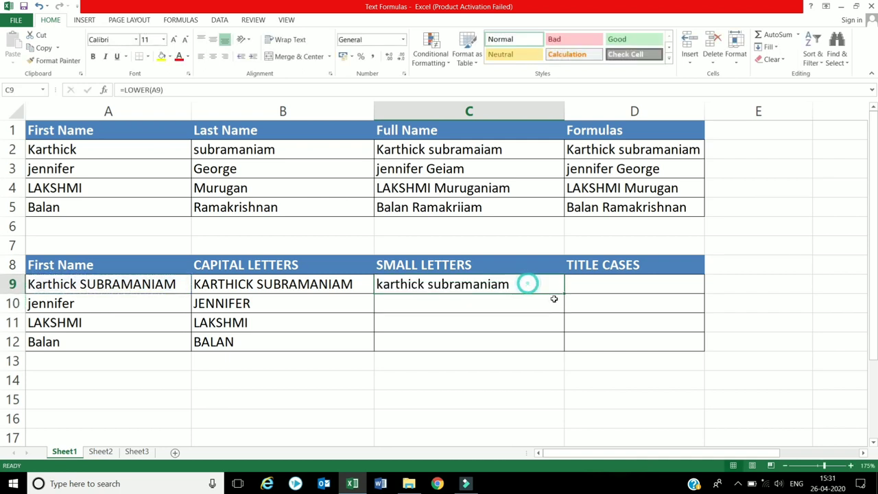
pyautogui.doubleClick(560, 293)
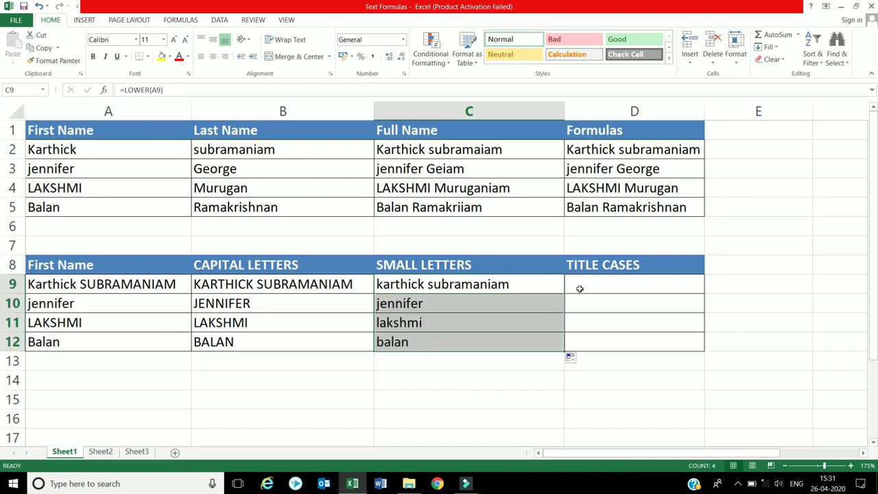
# Enter =PROPER(A9) in D9 and fill it down to D12
pyautogui.click(580, 289)
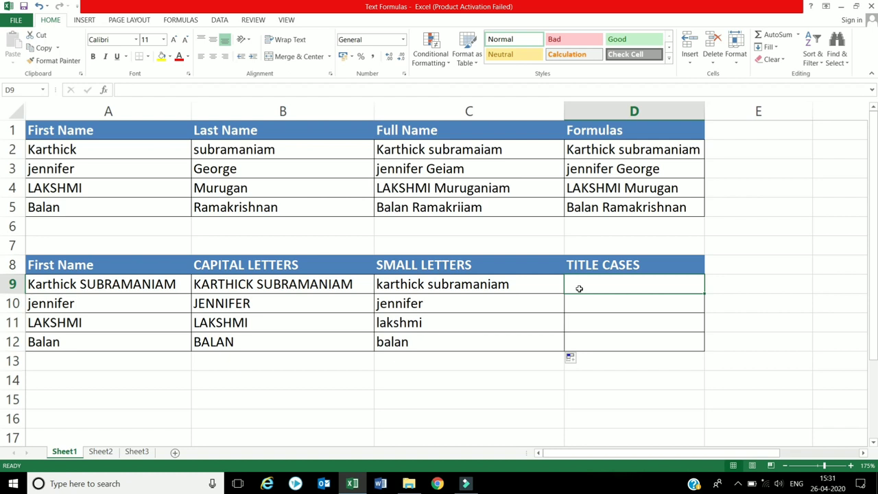
pyautogui.write('=')
pyautogui.write('p')
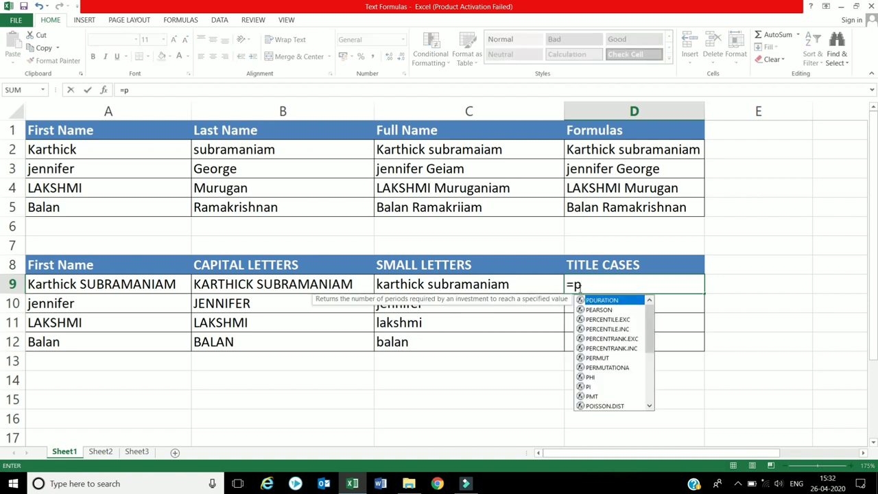
pyautogui.write('rop')
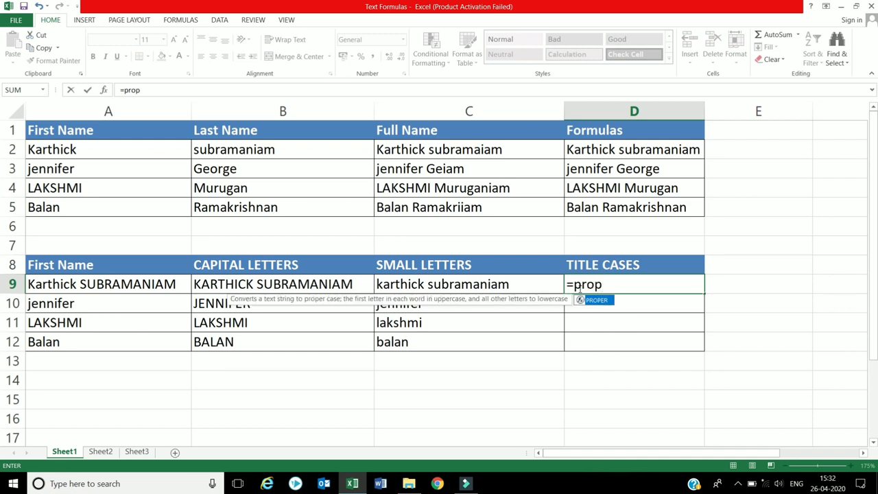
pyautogui.write('er')
pyautogui.write('(')
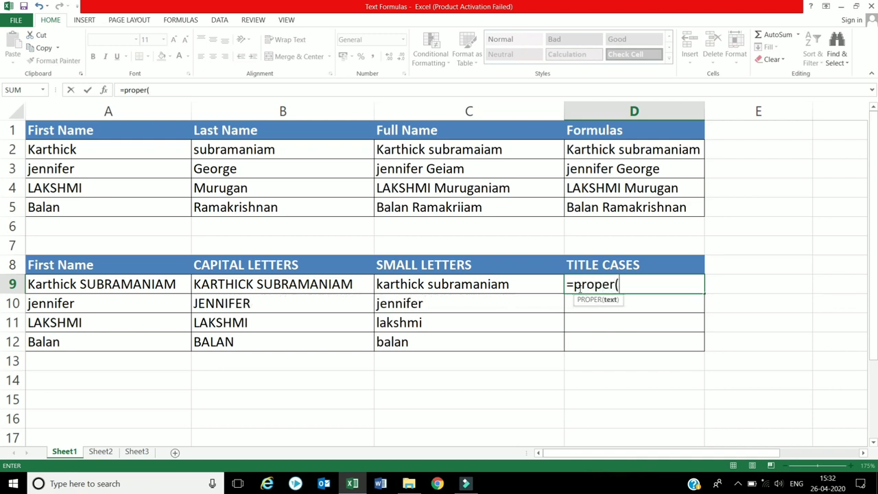
pyautogui.click(176, 281)
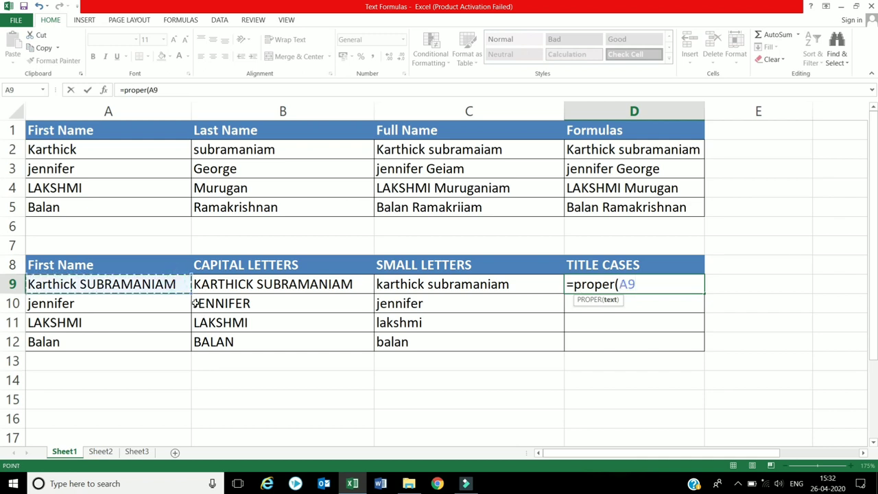
pyautogui.write(')')
pyautogui.hotkey('ctrl', 'Return')
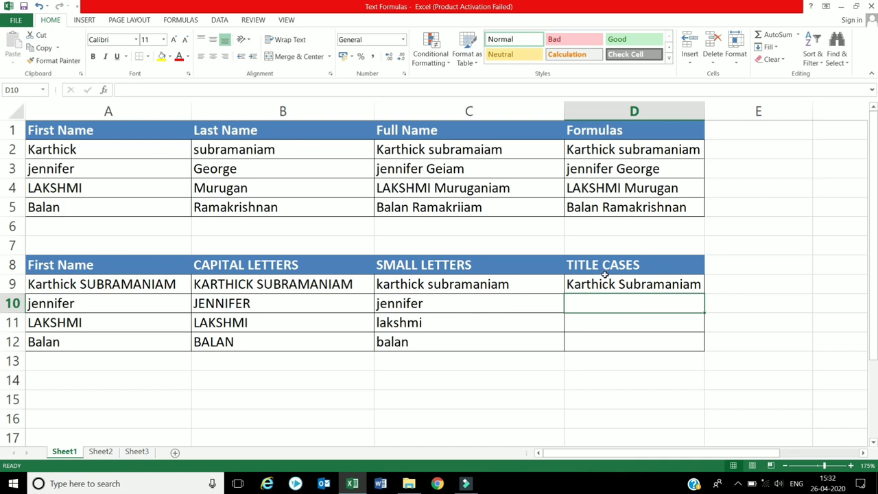
pyautogui.doubleClick(704, 293)
pyautogui.click(652, 343)
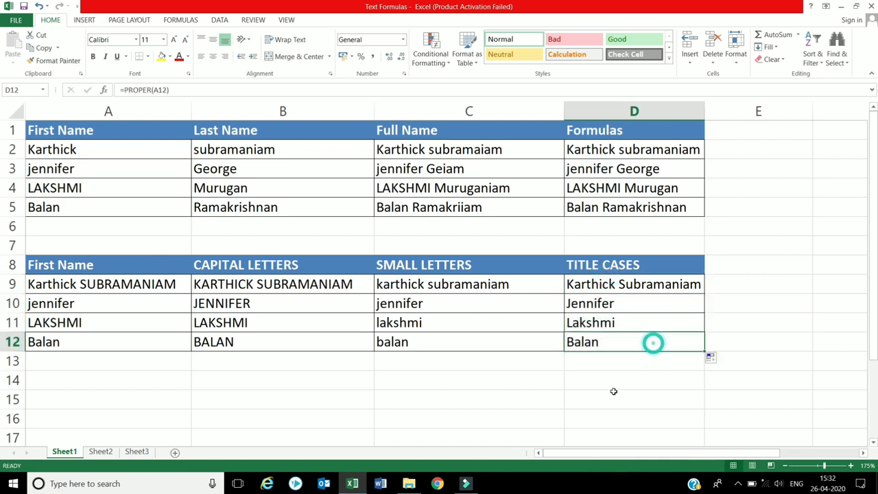
pyautogui.click(611, 393)
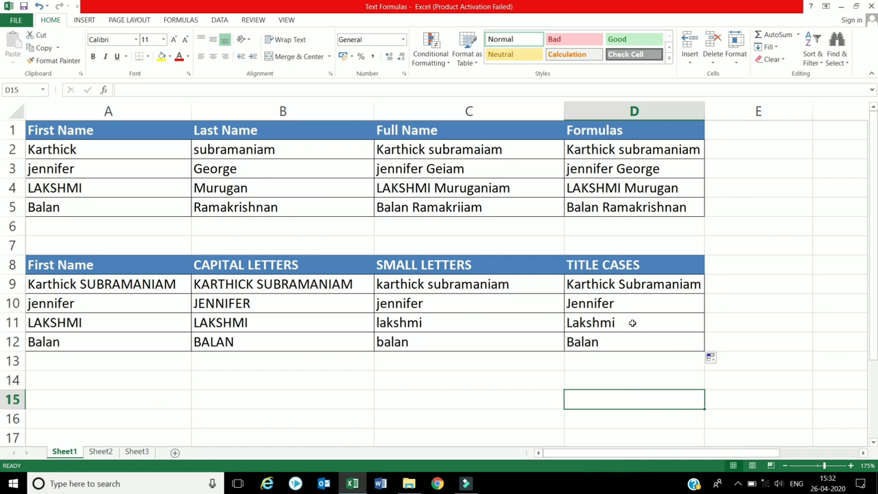
# Type a mixed-case sample name in B15 and convert it with =PROPER(B15) in C15
pyautogui.click(248, 404)
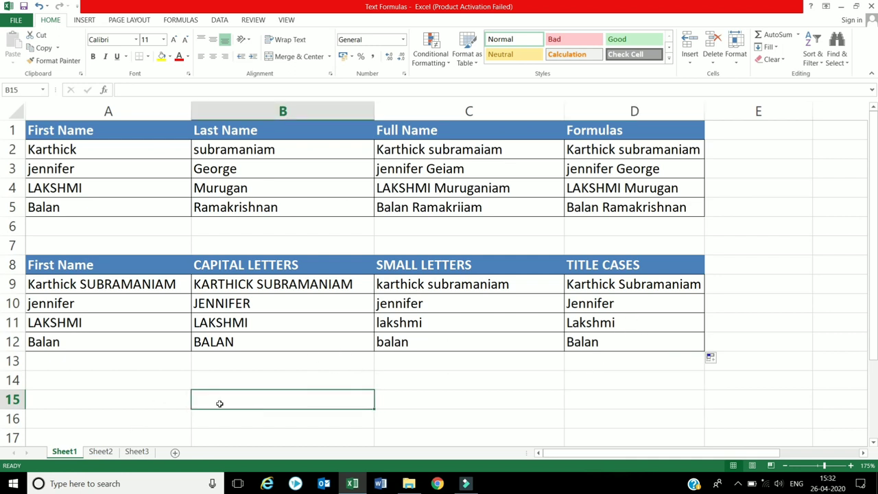
pyautogui.write('ve')
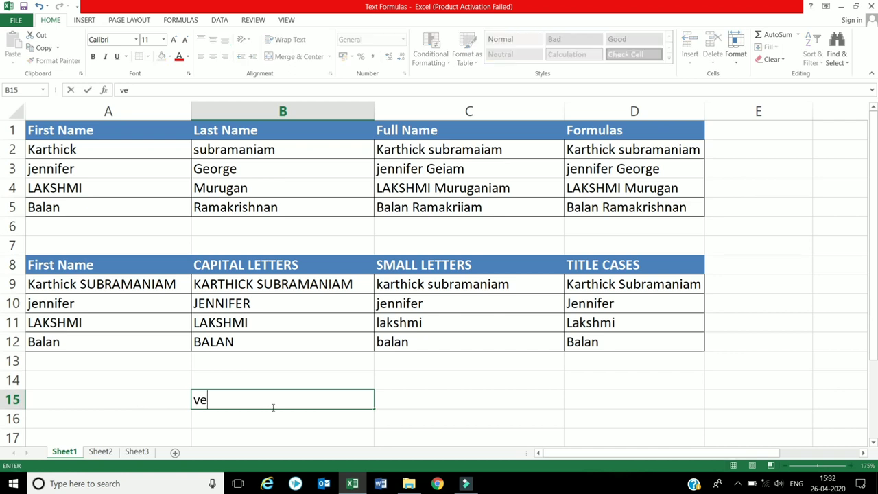
pyautogui.write('nK')
pyautogui.write('aT')
pyautogui.write('eS')
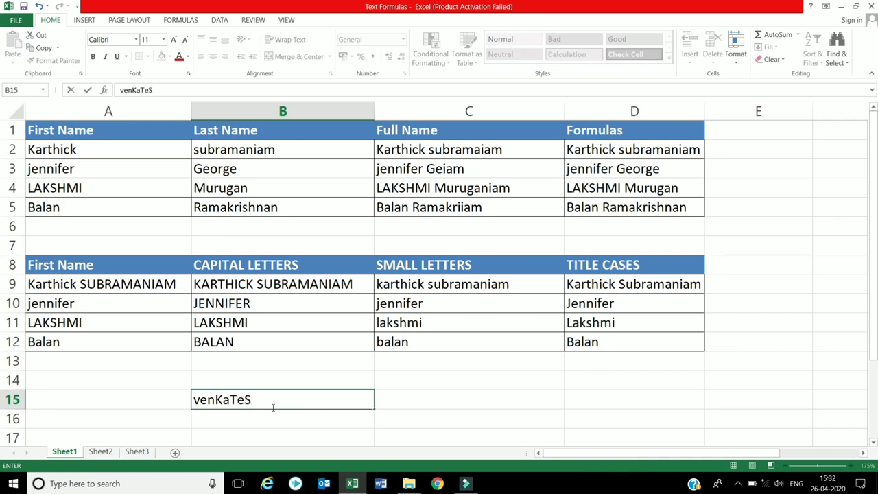
pyautogui.write('H')
pyautogui.press('Tab')
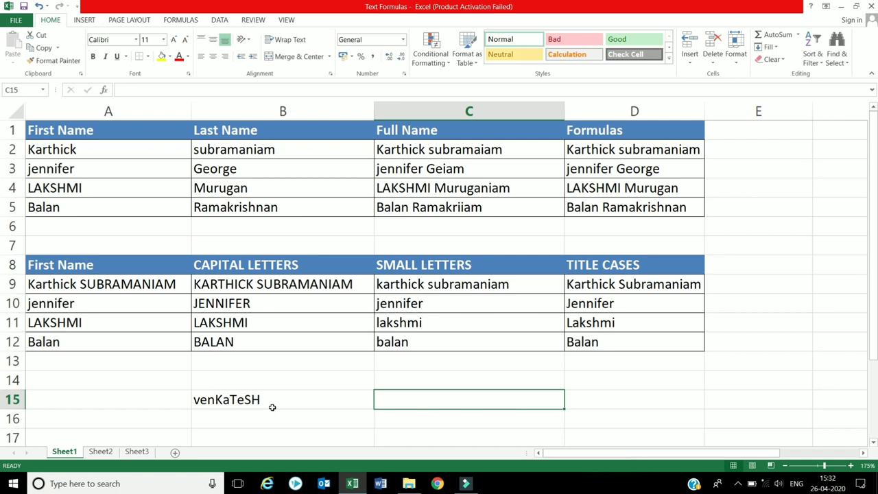
pyautogui.write('=prop')
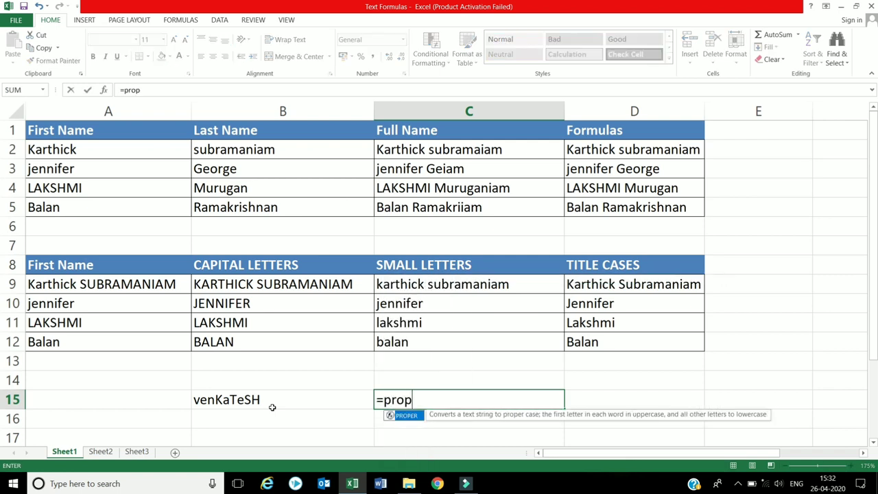
pyautogui.write('er')
pyautogui.write('(')
pyautogui.click(273, 408)
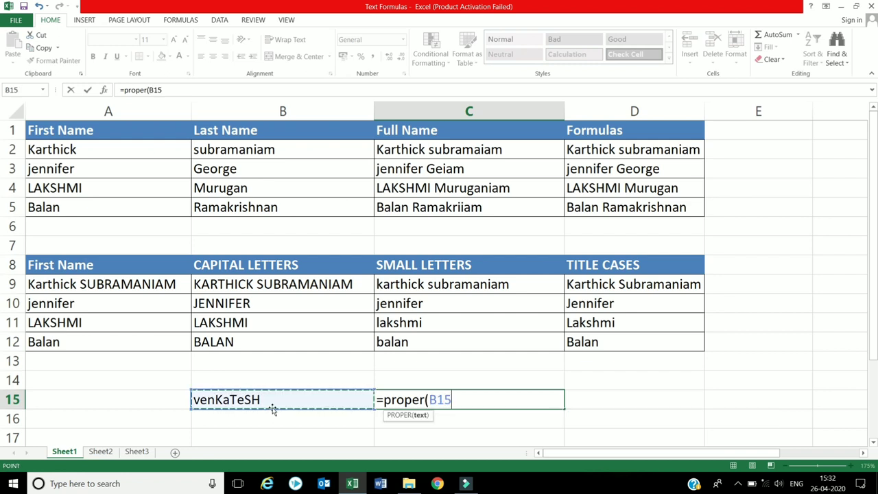
pyautogui.write(')')
pyautogui.press('Return')
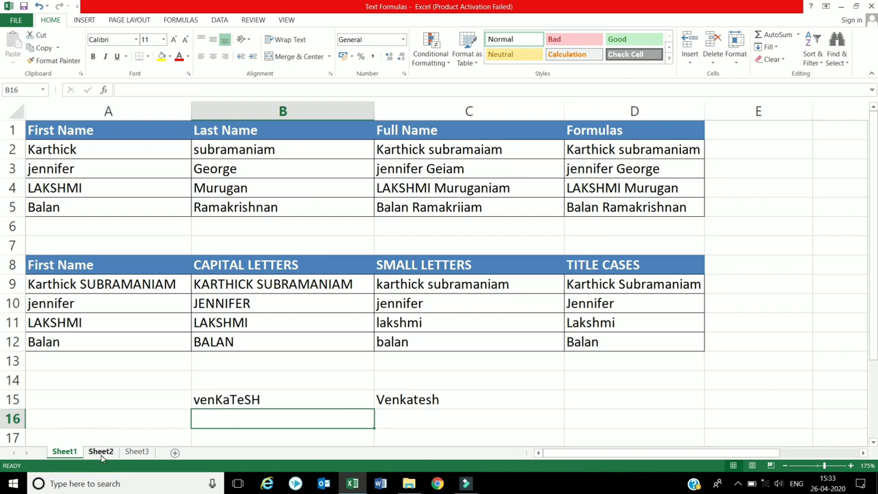
pyautogui.click(100, 451)
# Enter =LEFT(A2,6) in B2 and fill it down to B19, giving ABN001 through ABN018
pyautogui.click(184, 293)
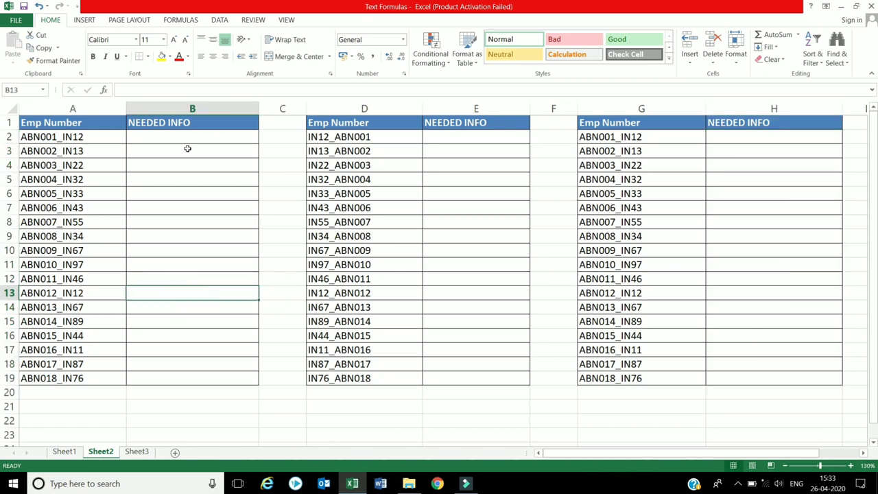
pyautogui.click(185, 140)
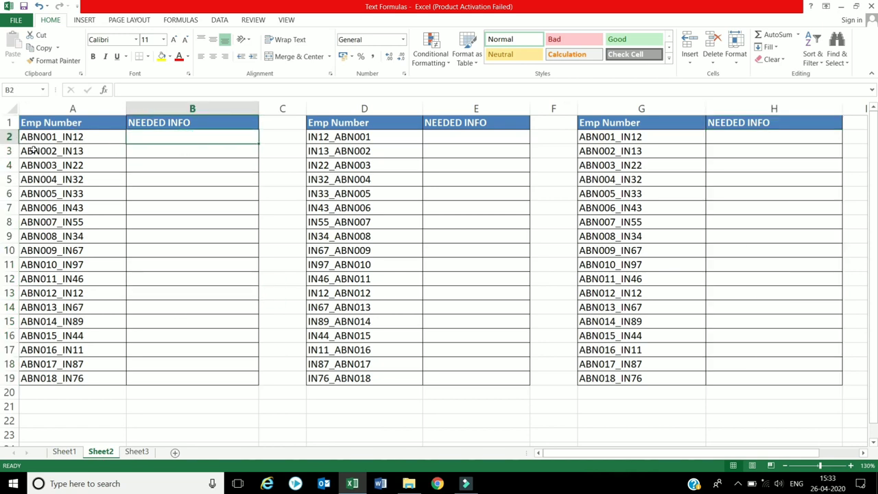
pyautogui.click(52, 138)
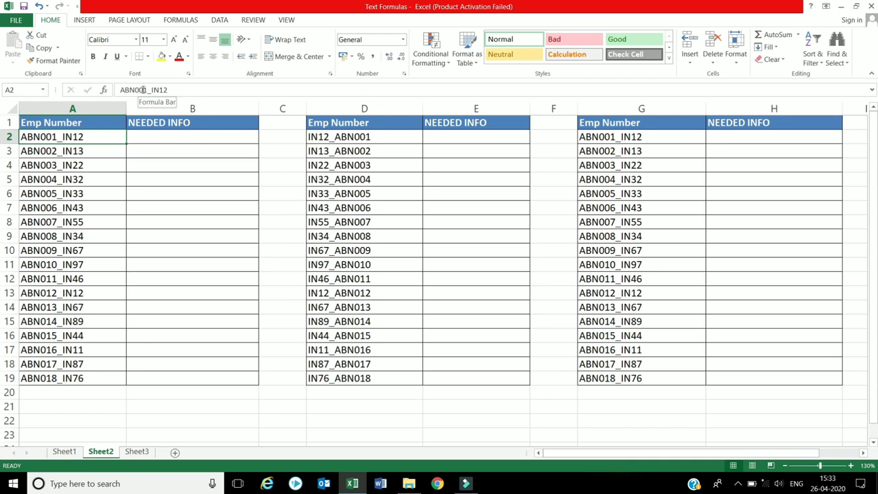
pyautogui.click(149, 138)
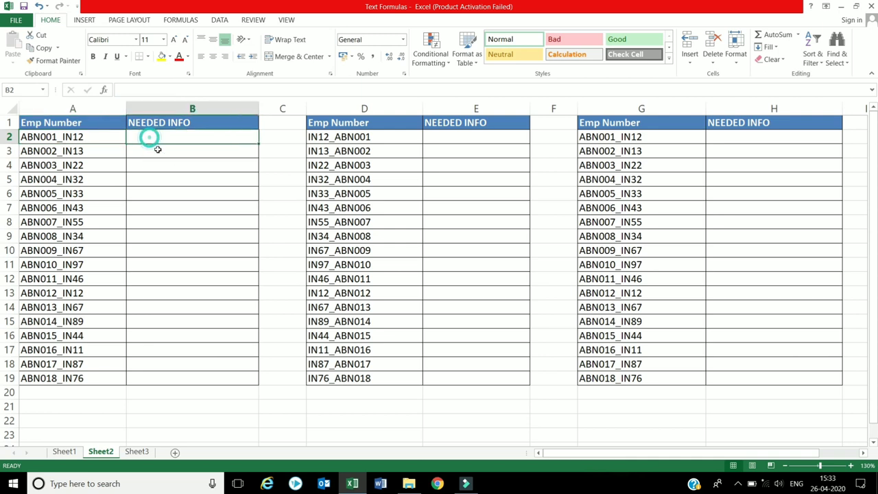
pyautogui.write('=')
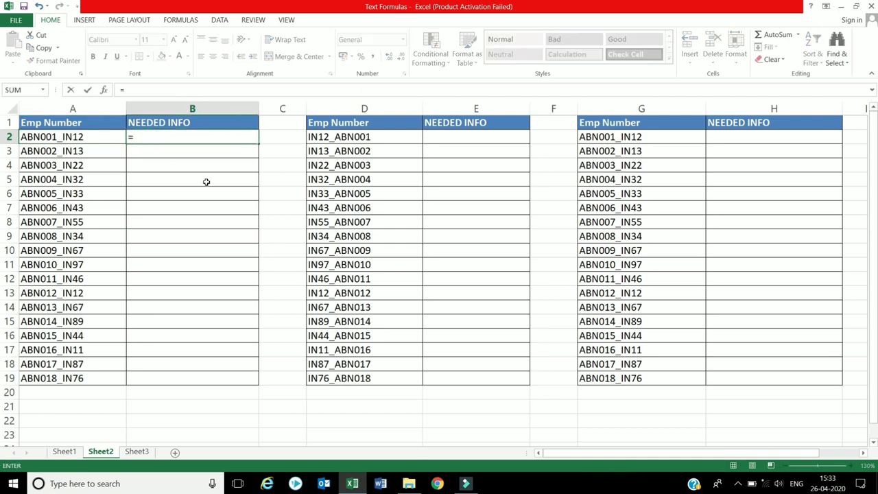
pyautogui.write('left')
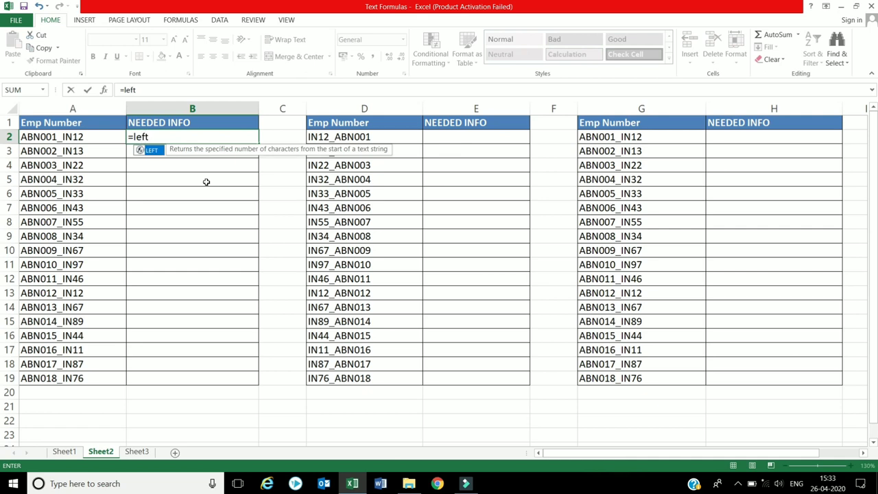
pyautogui.write('(')
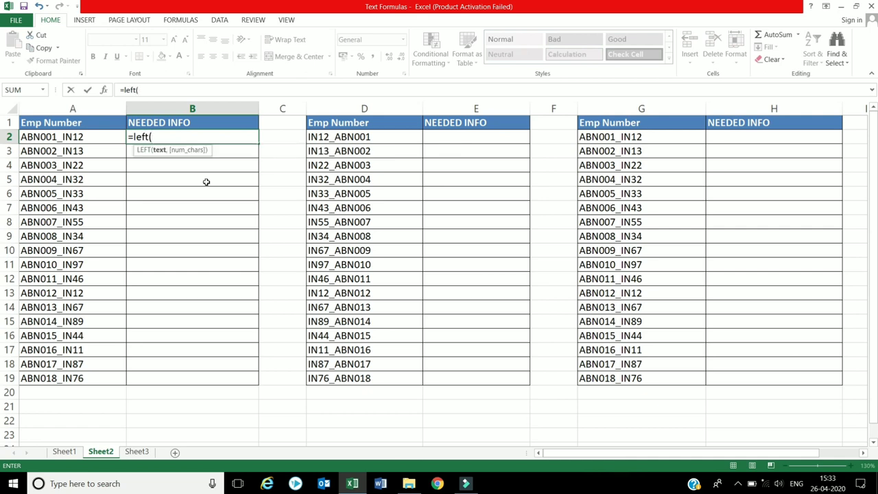
pyautogui.click(94, 134)
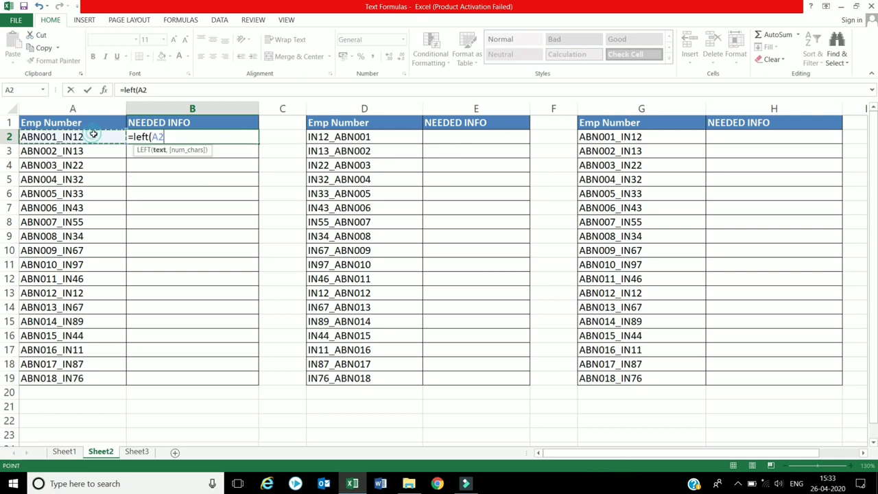
pyautogui.write(',')
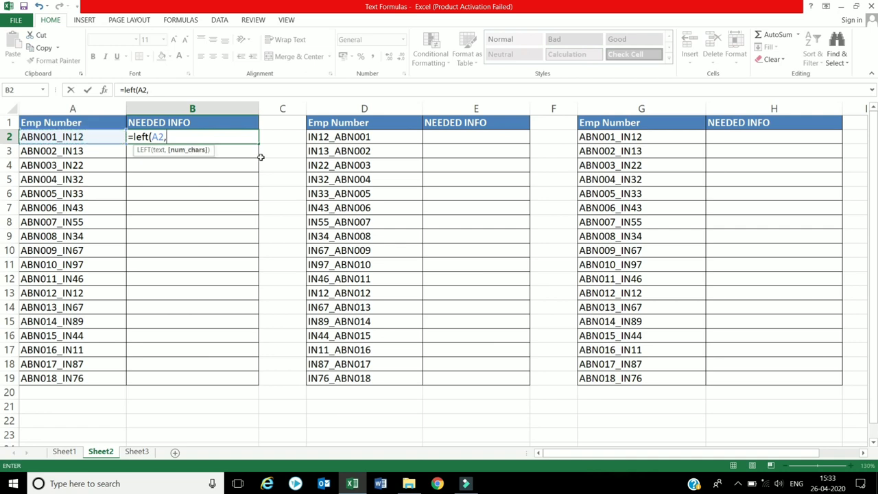
pyautogui.write('6)')
pyautogui.press('Return')
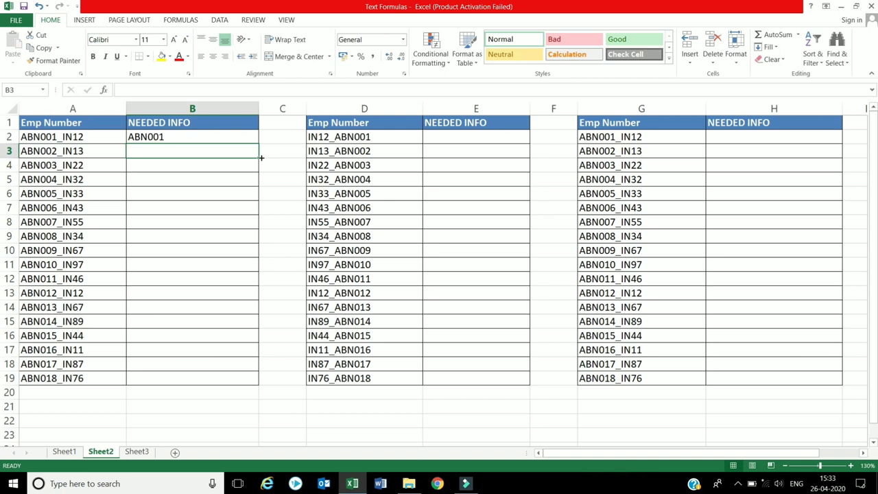
pyautogui.click(216, 140)
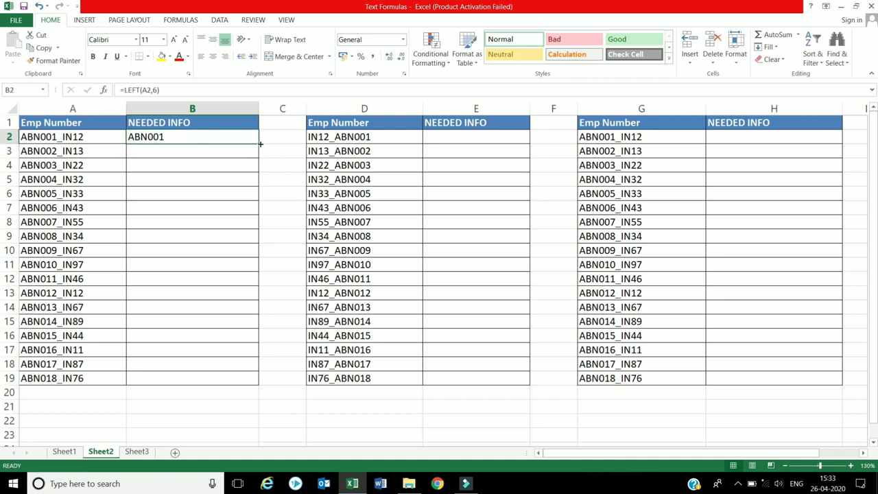
pyautogui.doubleClick(260, 143)
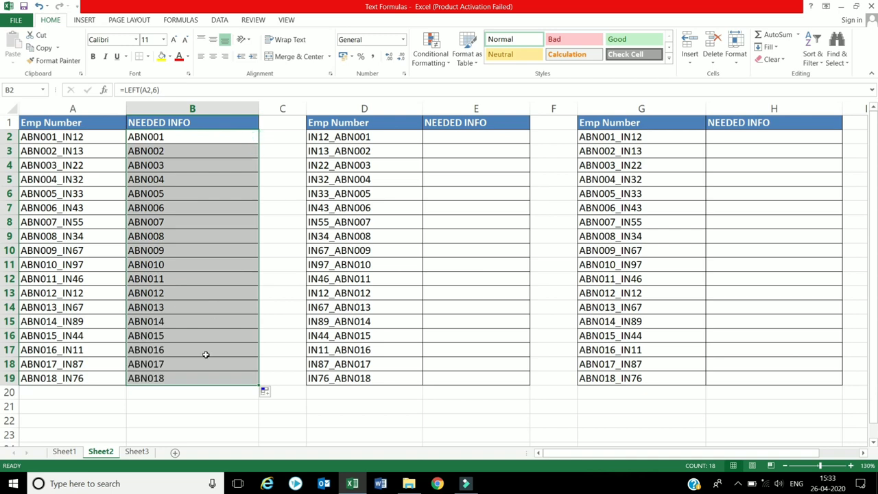
pyautogui.click(367, 136)
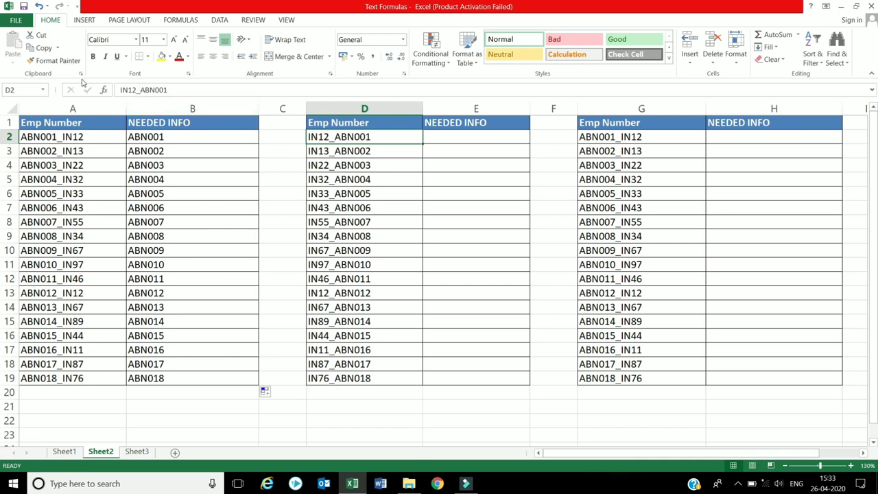
# Enter =RIGHT(D2,6) in E2 and fill it down to E19
pyautogui.click(466, 137)
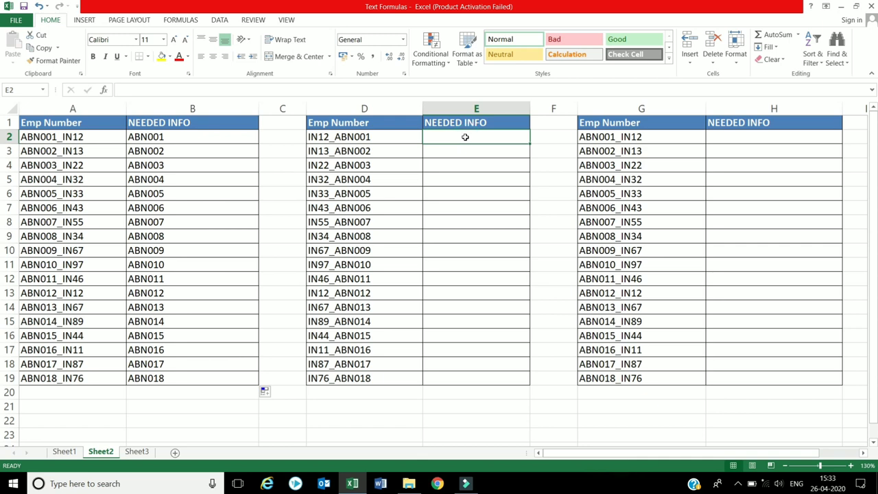
pyautogui.write('=rig')
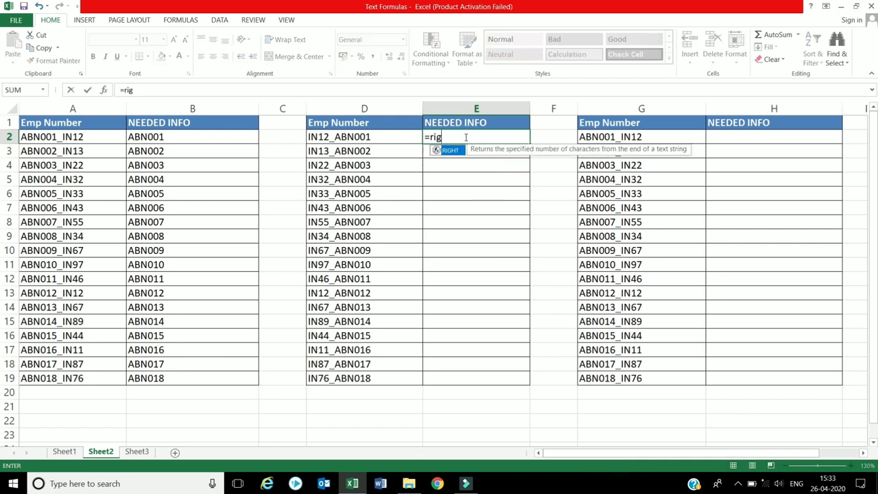
pyautogui.write('ht')
pyautogui.write('(')
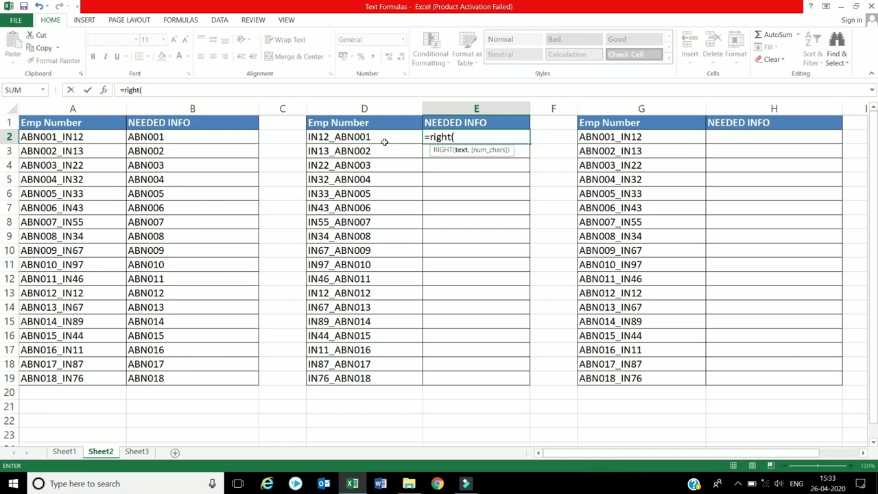
pyautogui.click(384, 142)
pyautogui.write(',')
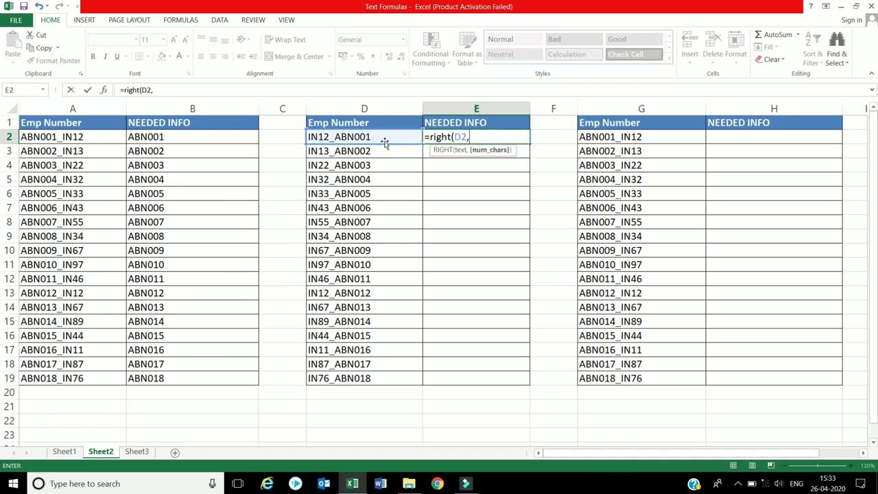
pyautogui.write('6)')
pyautogui.press('Return')
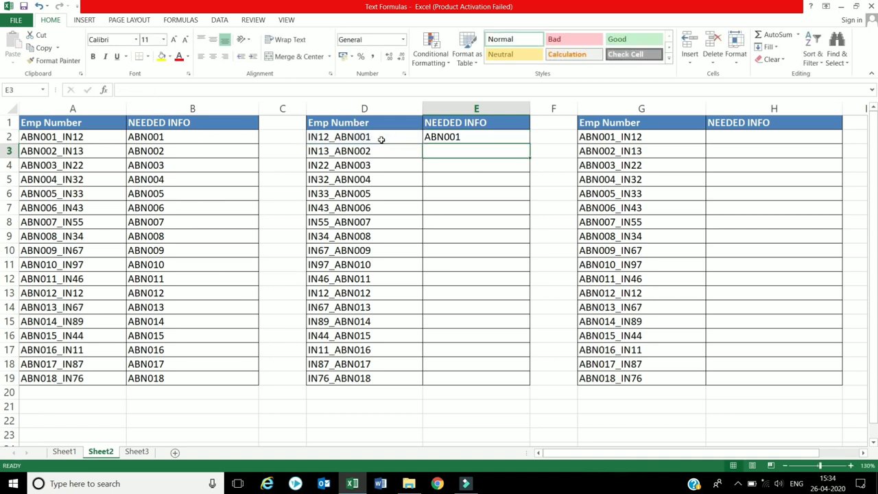
pyautogui.click(475, 137)
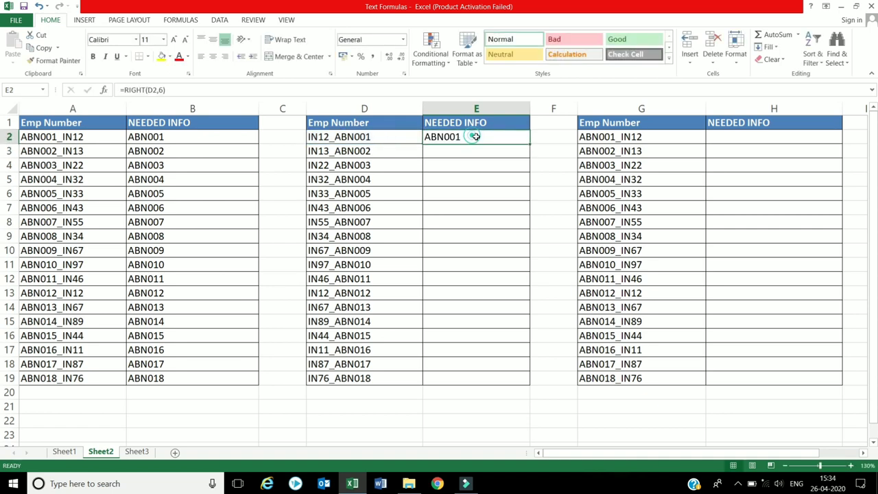
pyautogui.doubleClick(531, 142)
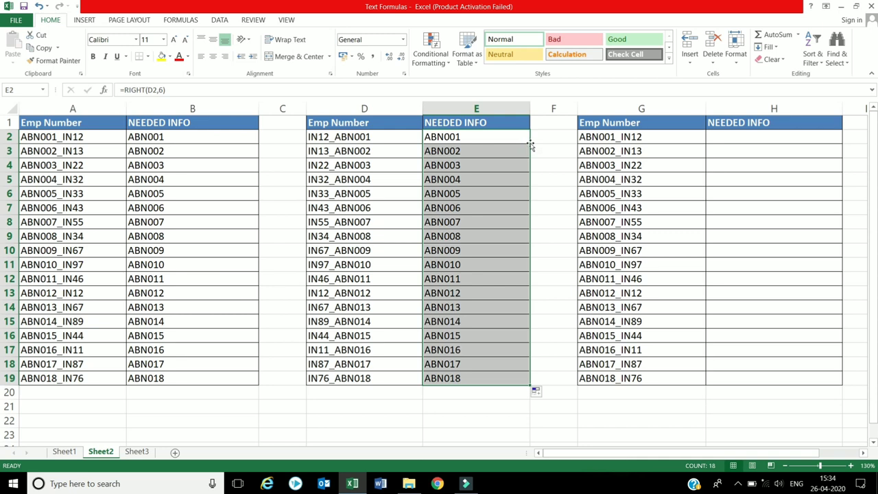
pyautogui.click(779, 140)
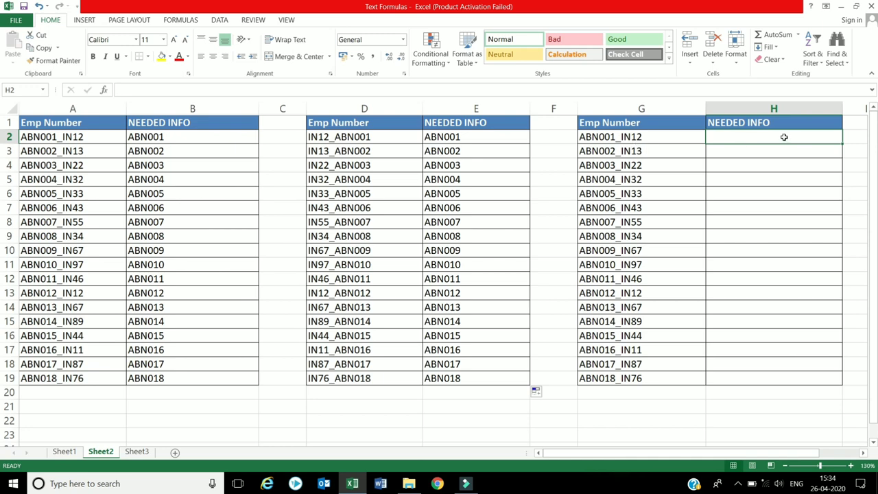
# Enter =MID(G2,4,3) in H2 and fill it down to H19, extracting 001 through 018
pyautogui.write('=mi')
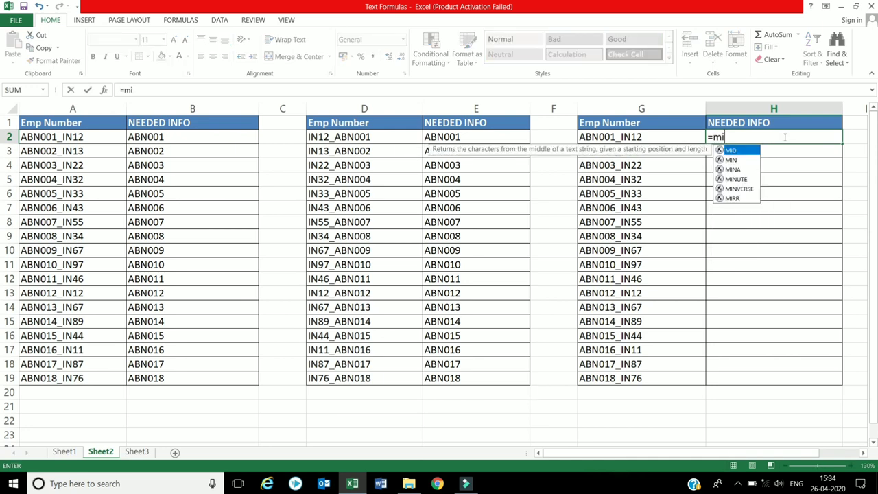
pyautogui.write('d(')
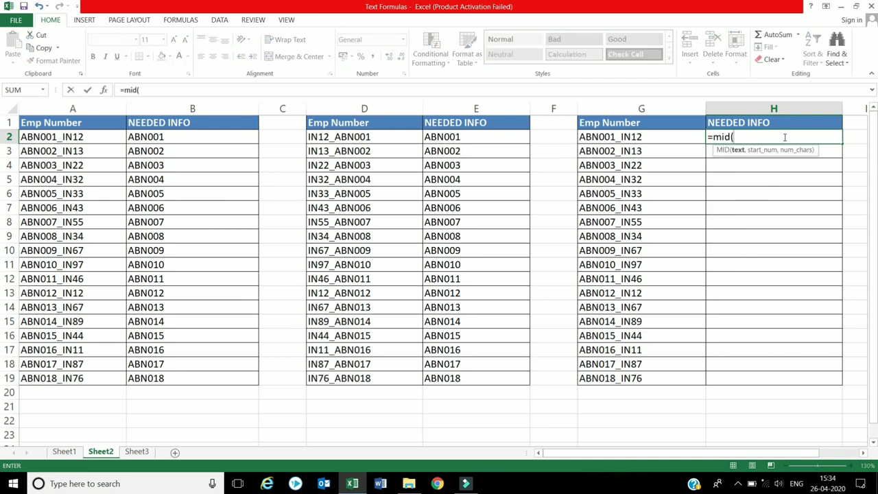
pyautogui.click(637, 137)
pyautogui.write(',')
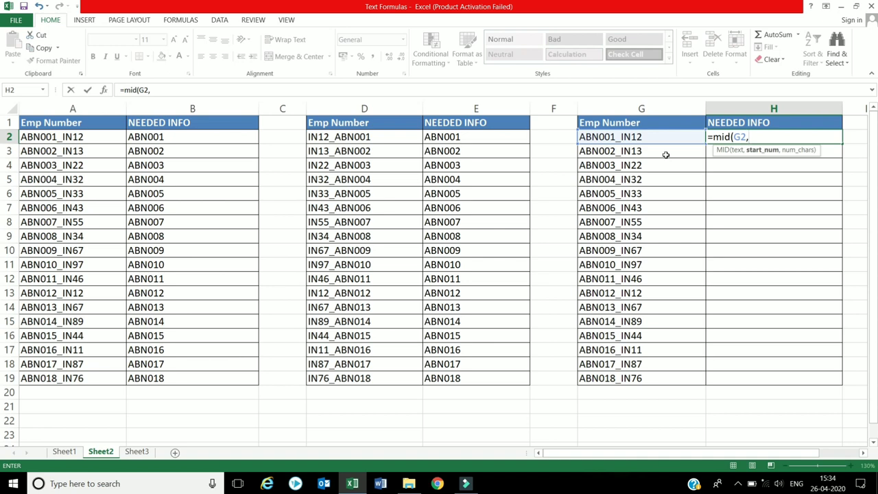
pyautogui.write('4')
pyautogui.write(',')
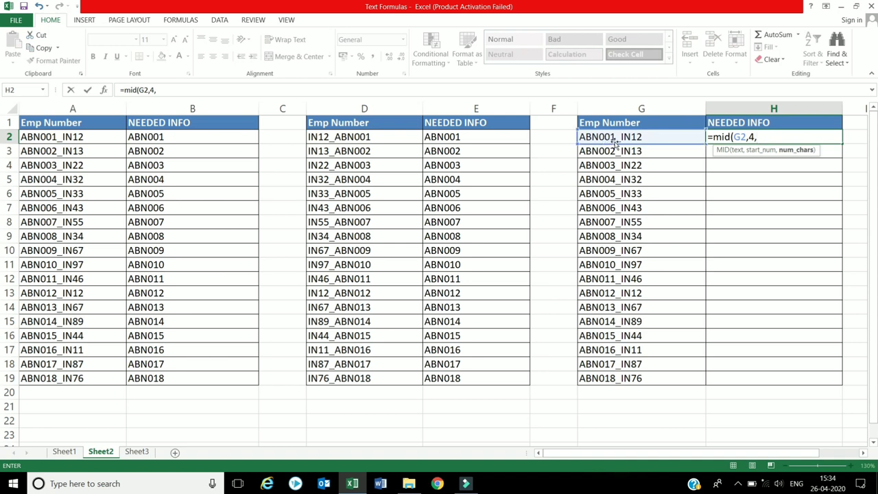
pyautogui.write('3')
pyautogui.press('Return')
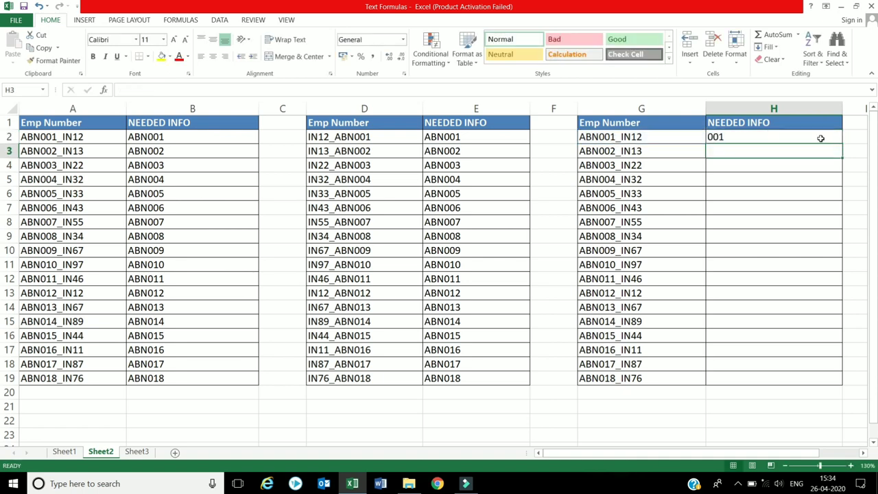
pyautogui.click(821, 138)
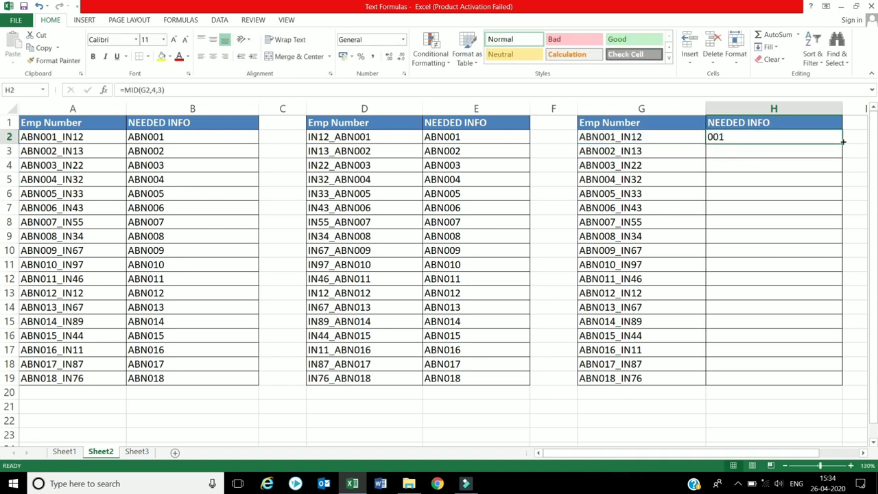
pyautogui.doubleClick(842, 142)
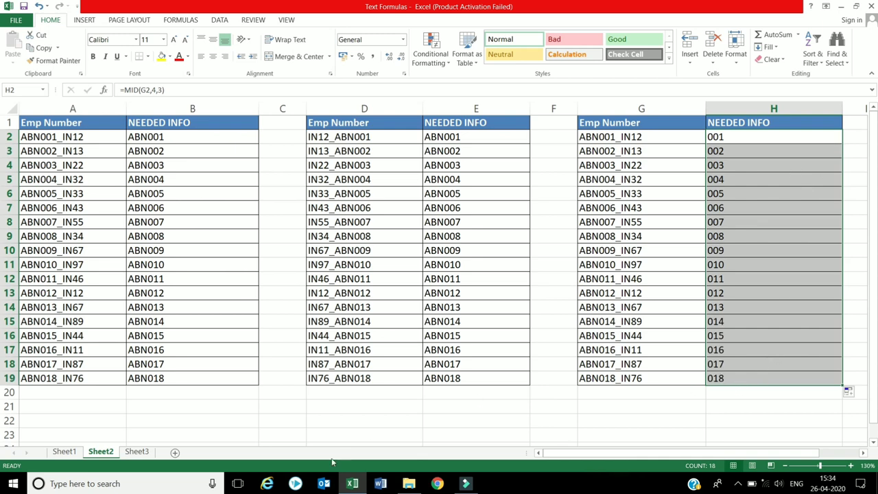
pyautogui.click(135, 452)
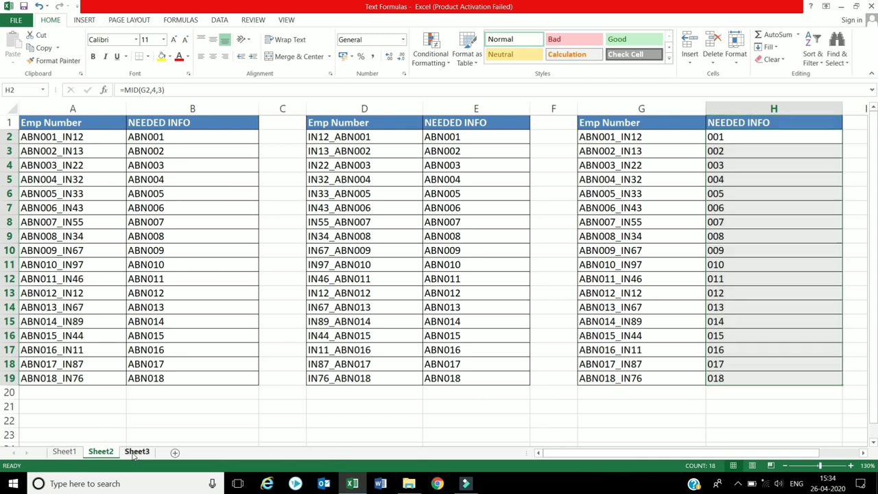
# Inspect the first PAN number and enter its character count of 10 in B2
pyautogui.click(336, 140)
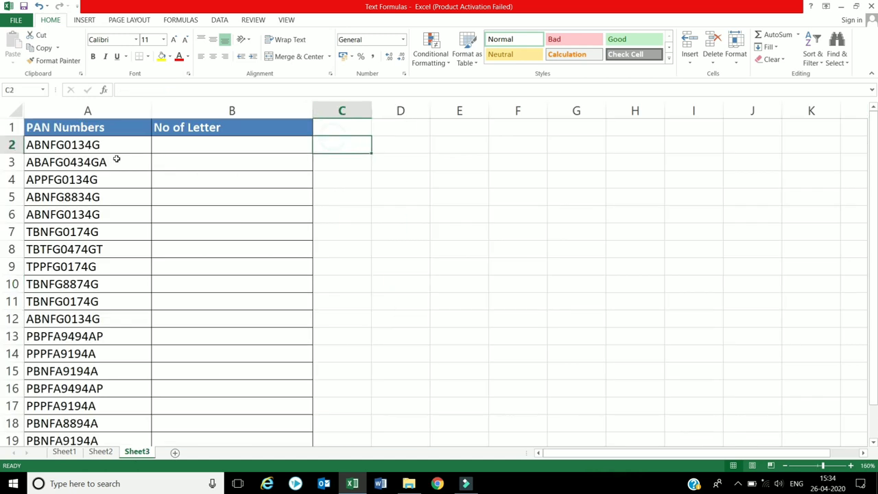
pyautogui.click(100, 153)
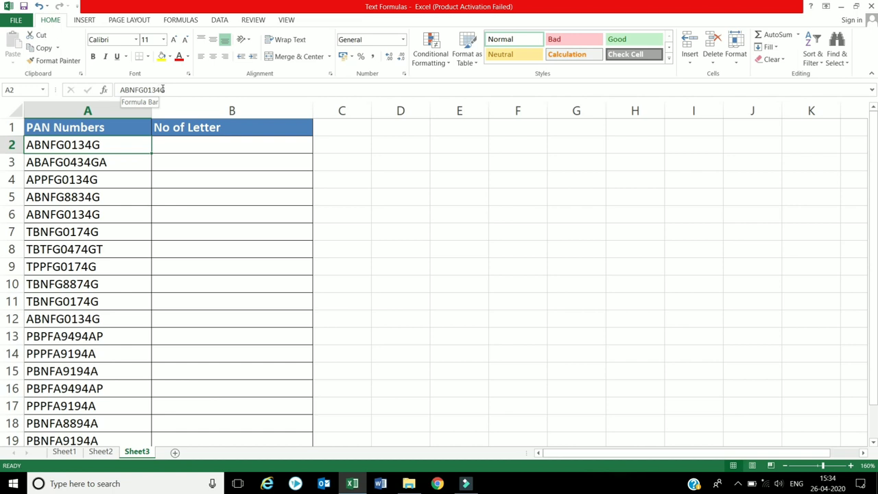
pyautogui.click(193, 146)
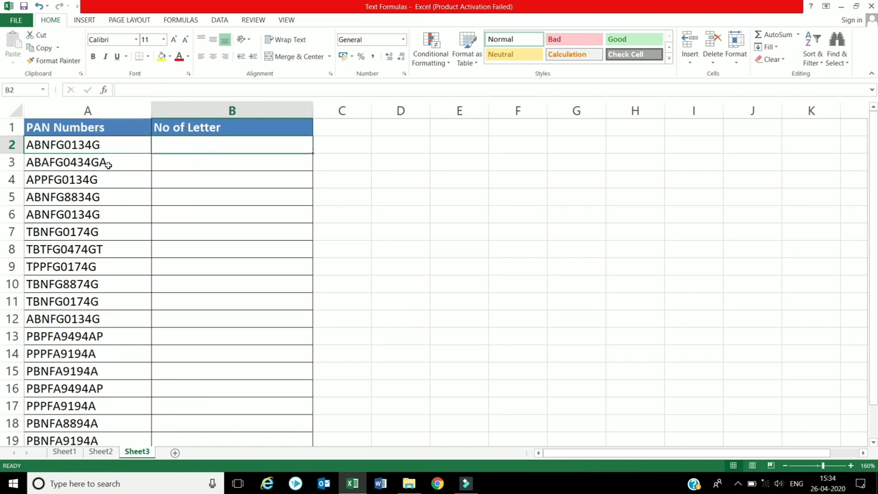
pyautogui.click(29, 161)
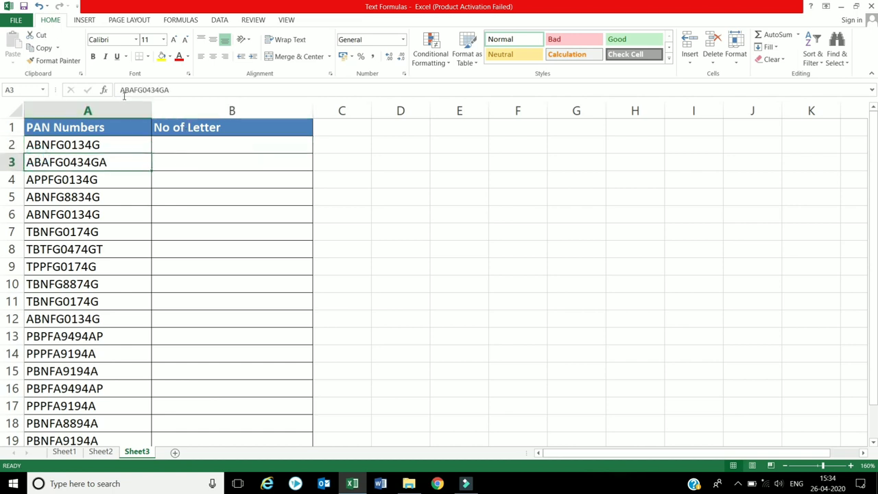
pyautogui.click(160, 144)
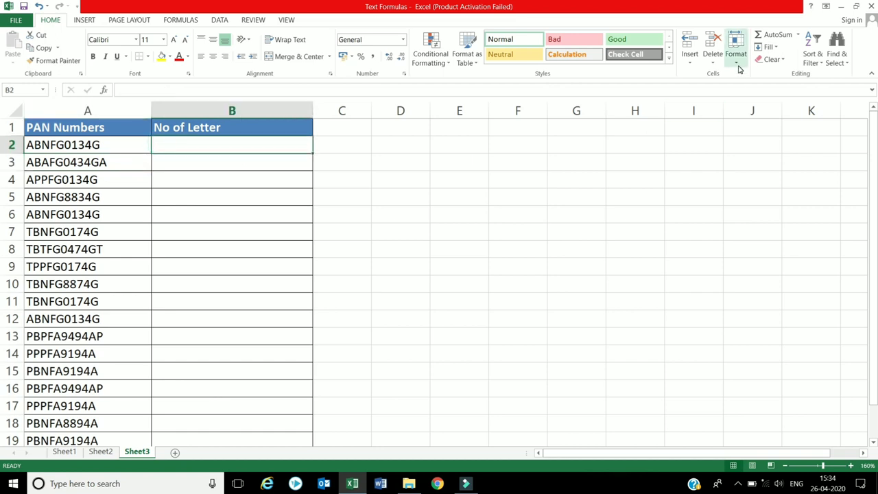
pyautogui.write('10')
pyautogui.press('Return')
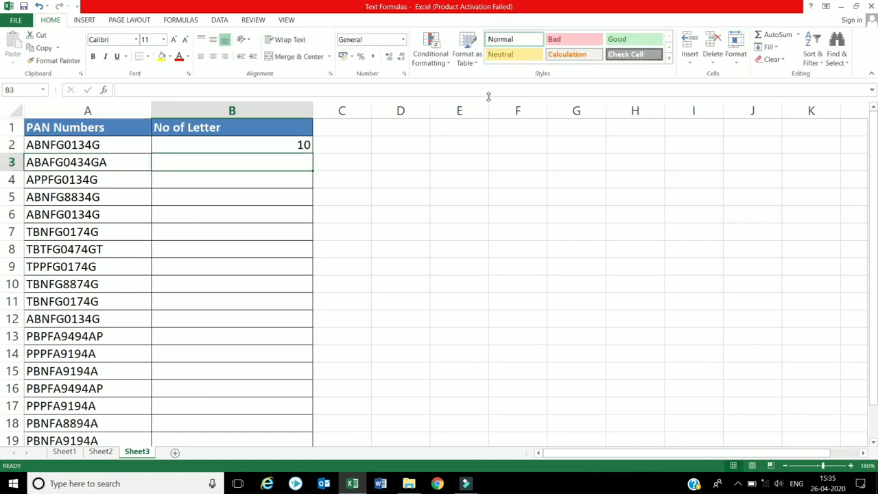
# Enter 11 in B3 for the second PAN number, then begin a LEN formula in B2
pyautogui.click(108, 159)
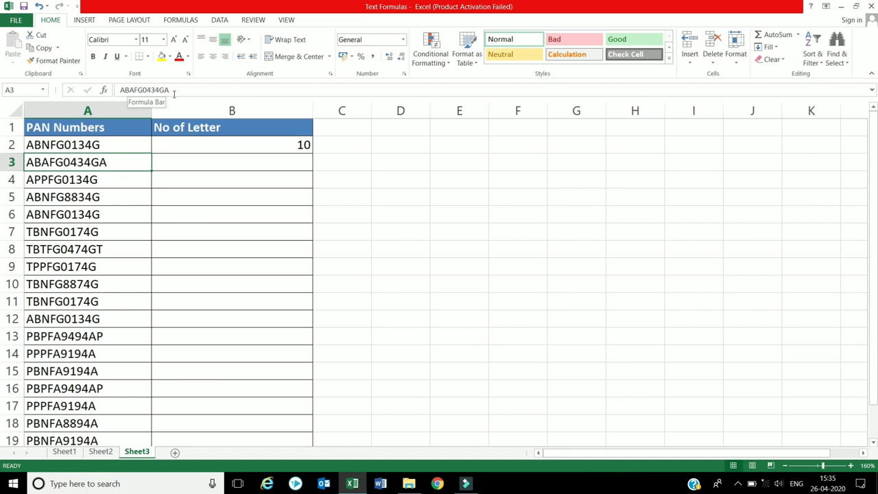
pyautogui.click(187, 160)
pyautogui.write('11')
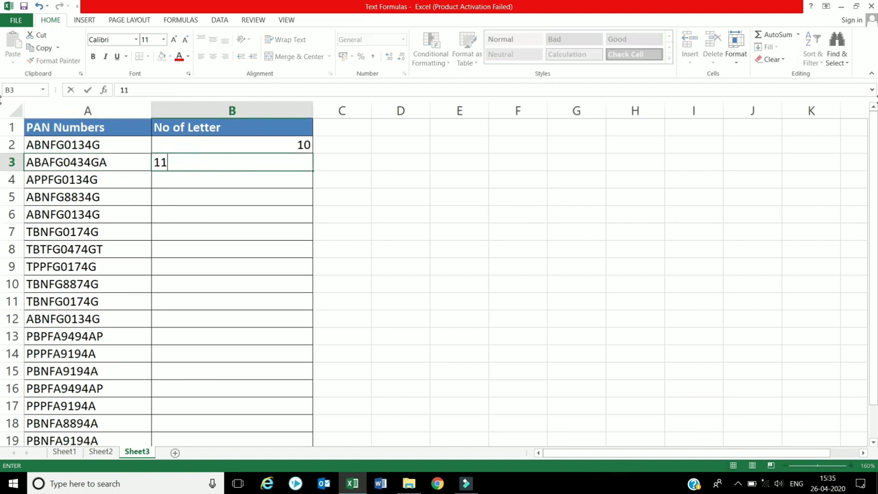
pyautogui.press('Return')
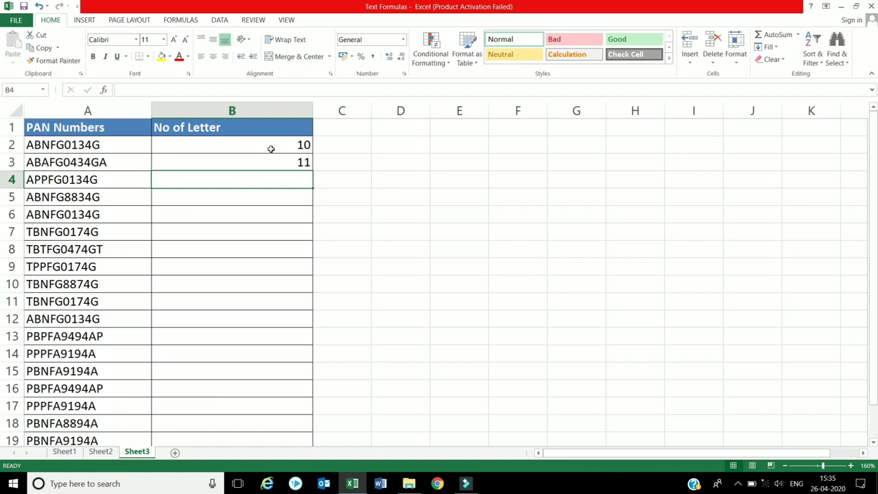
pyautogui.click(271, 149)
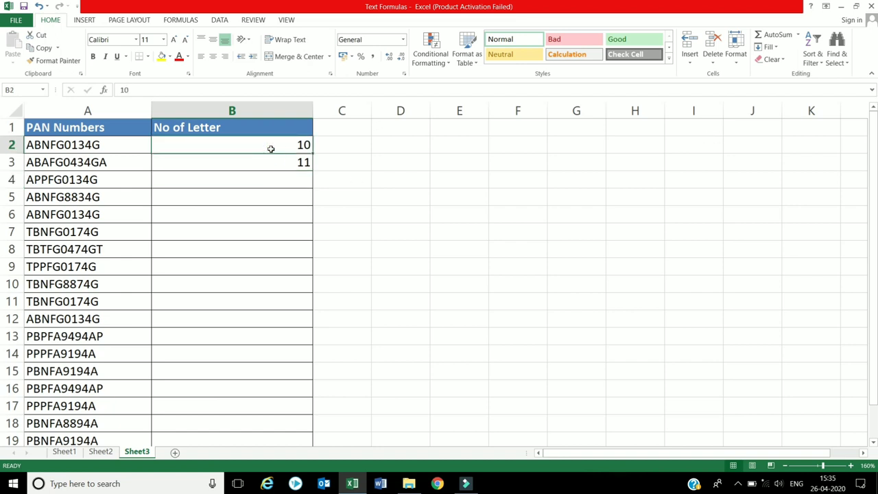
pyautogui.write('=len')
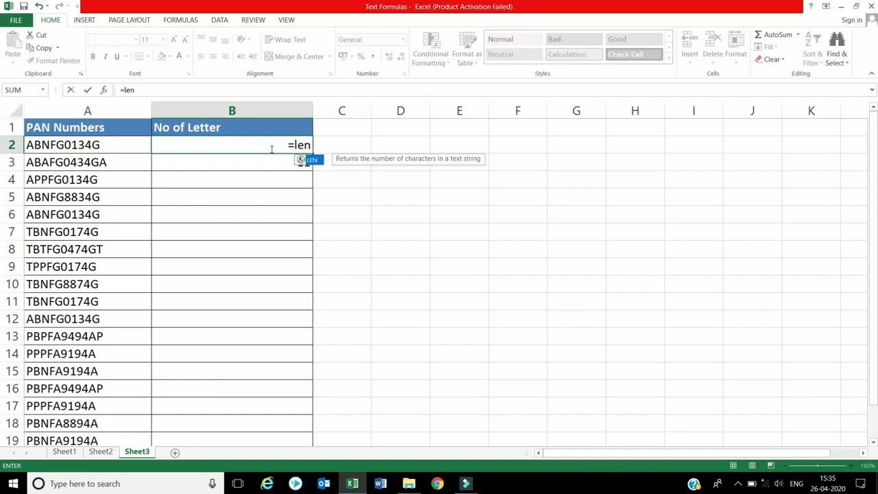
pyautogui.write('(')
# Complete =LEN(A2) in B2 and enter =LEN(A3) in B3
pyautogui.click(114, 150)
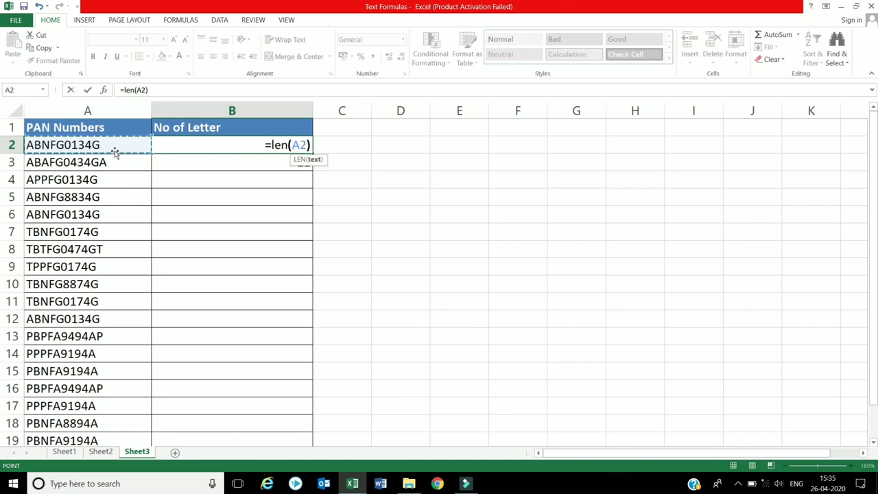
pyautogui.press('Return')
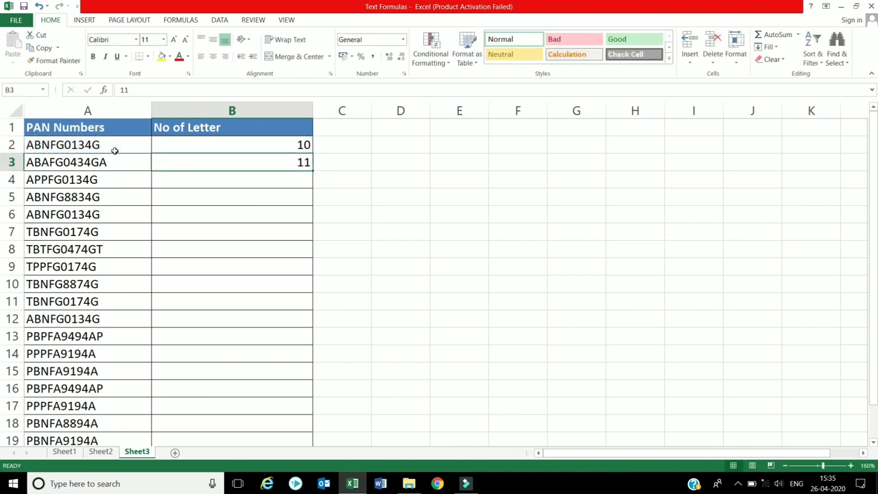
pyautogui.write('=')
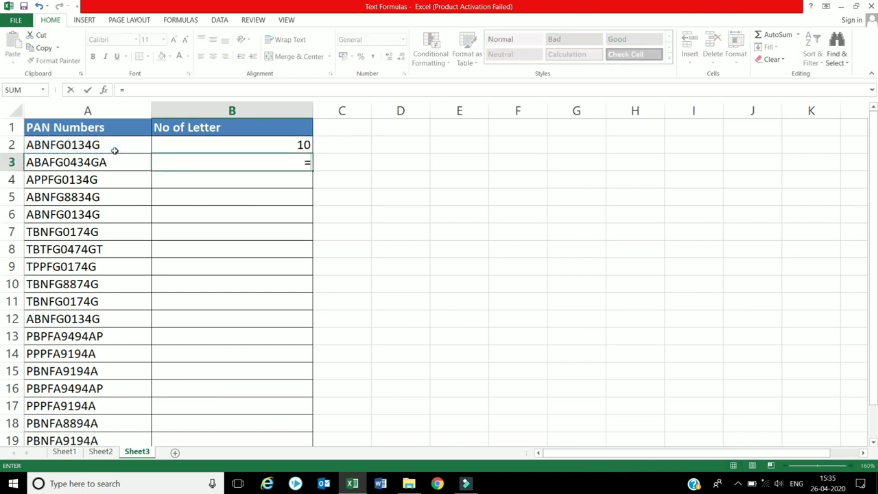
pyautogui.write('len')
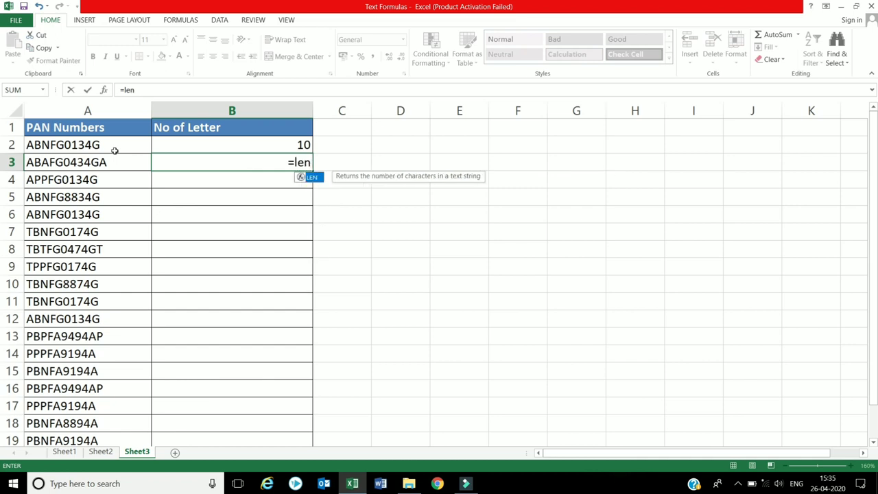
pyautogui.write('(')
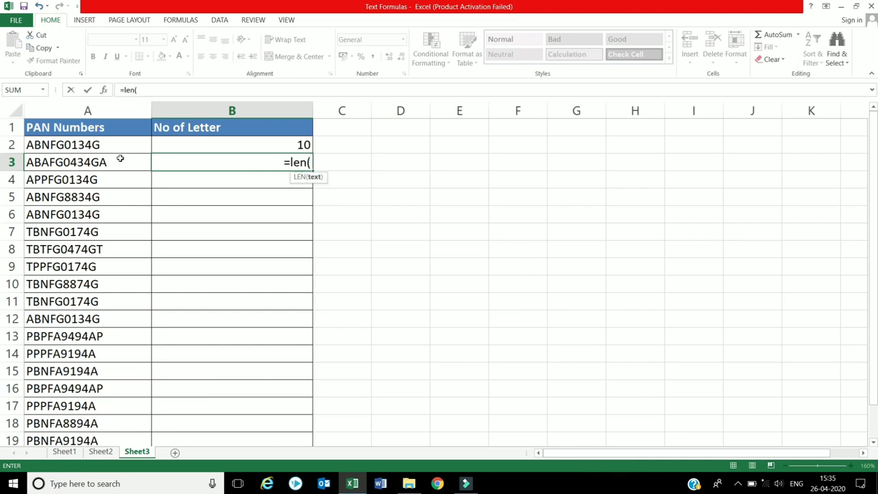
pyautogui.click(120, 159)
pyautogui.write(')')
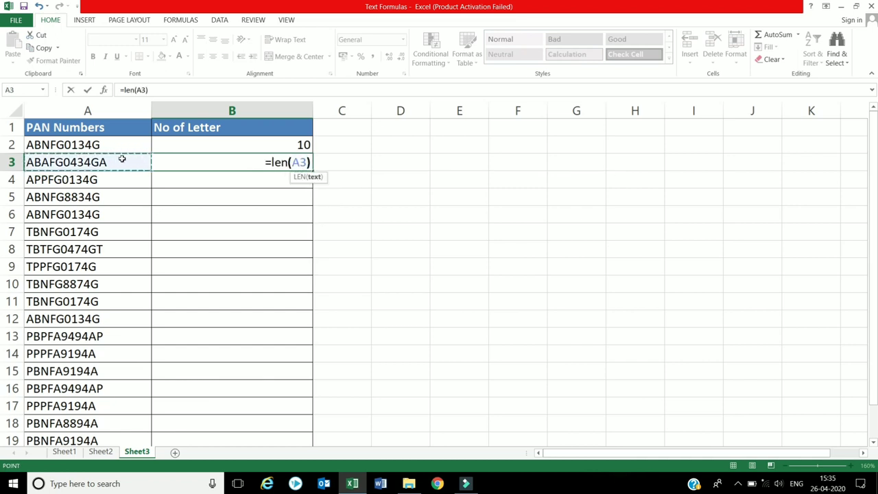
pyautogui.press('Return')
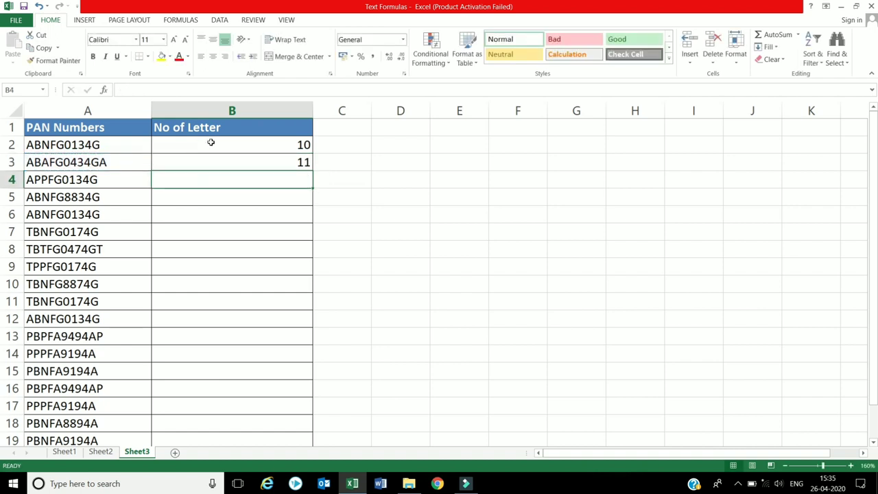
# Fill the LEN count formula down the whole No of Letter column
pyautogui.click(211, 144)
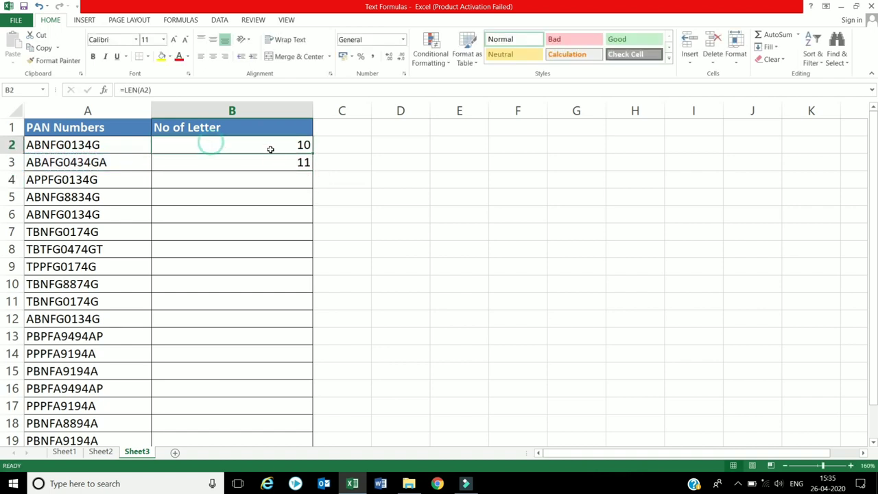
pyautogui.moveTo(310, 157); pyautogui.dragTo(317, 173)
pyautogui.doubleClick(316, 172)
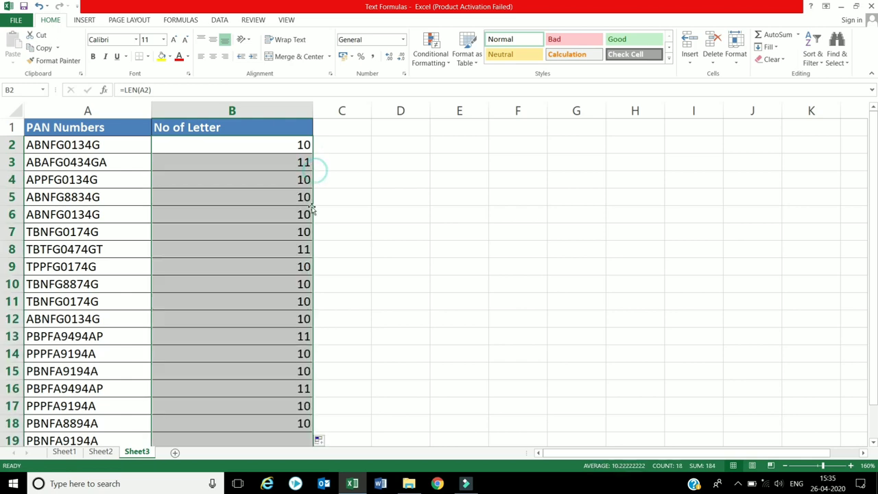
pyautogui.scroll(-2, 312, 343)
pyautogui.scroll(-1, 309, 289)
pyautogui.scroll(3, 309, 288)
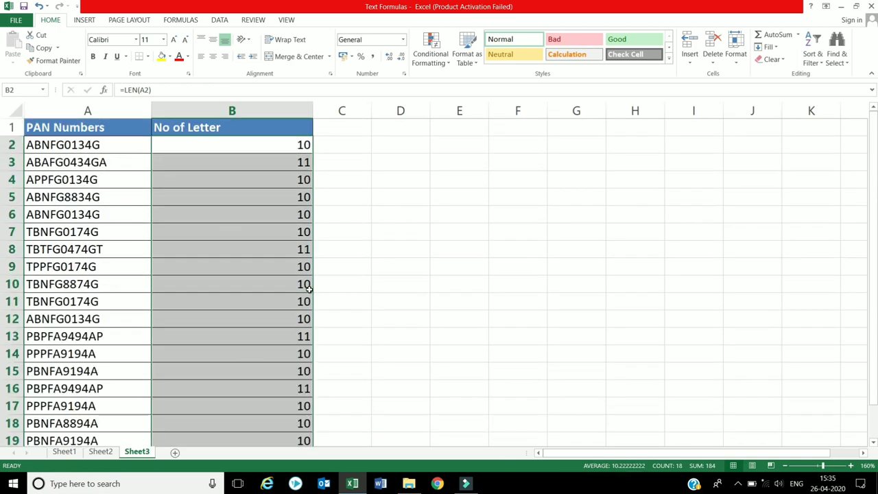
# Append 'ass' to the PAN number in A8 so its count in B8 becomes 14
pyautogui.click(113, 254)
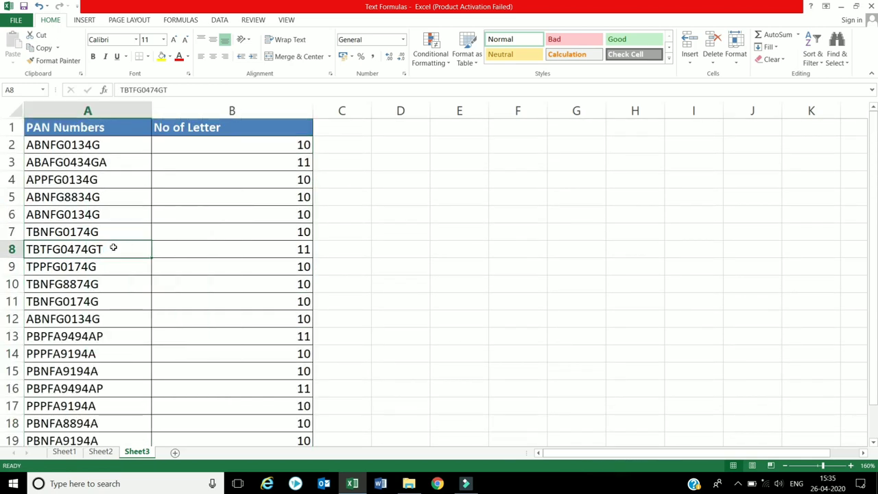
pyautogui.doubleClick(114, 248)
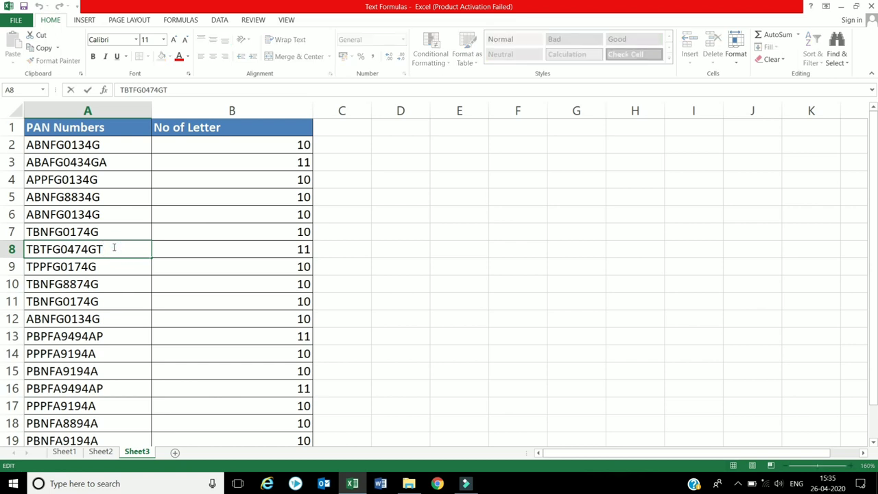
pyautogui.write('ass')
pyautogui.press('Return')
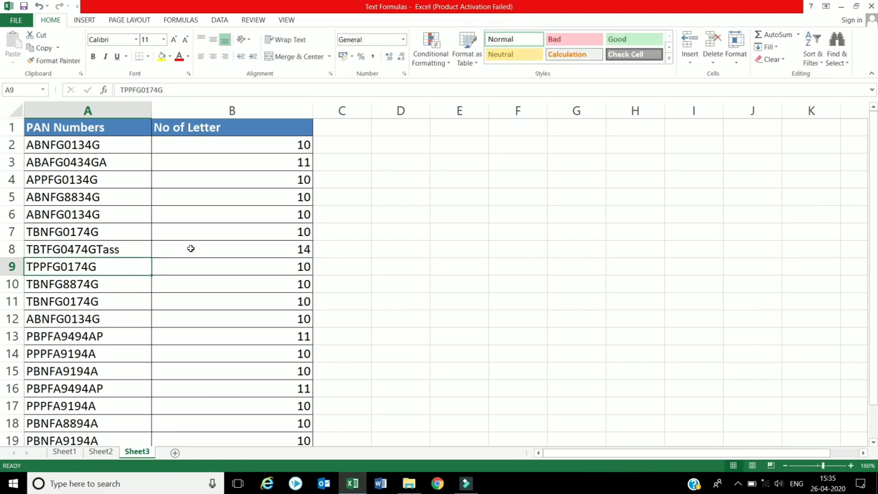
pyautogui.click(191, 248)
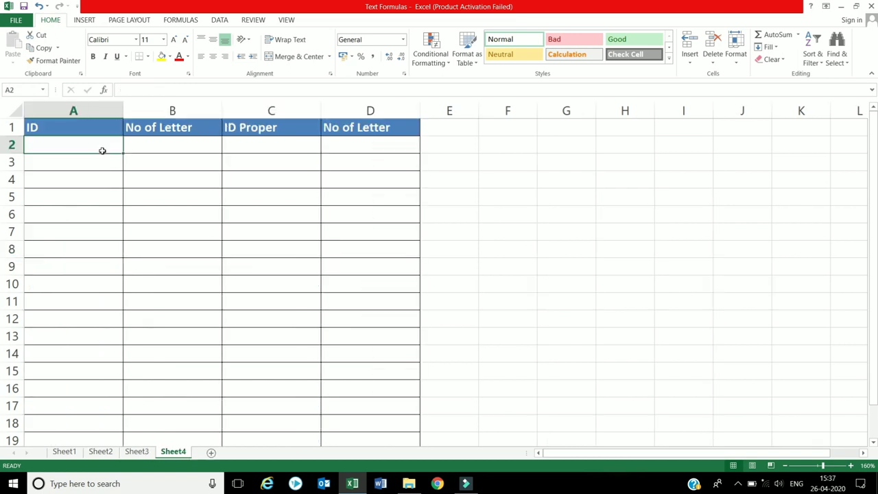
# Enter the padded ID 'AAAA5556 6' in A2 and count its characters with =LEN(A2) in B2
pyautogui.write('AAA')
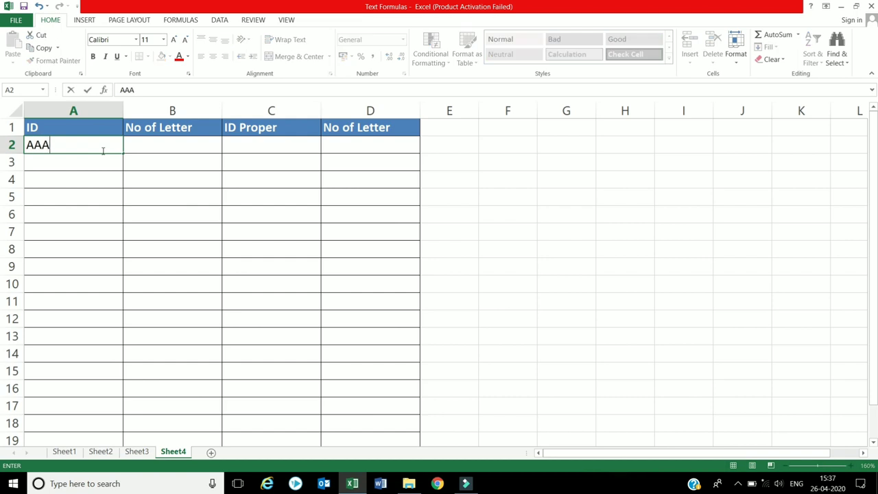
pyautogui.write('A55')
pyautogui.write('56')
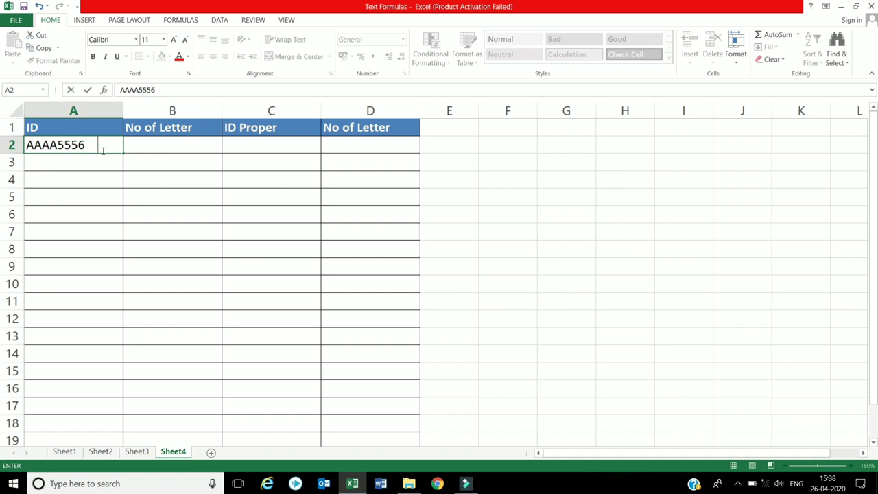
pyautogui.write('    6')
pyautogui.press('Tab')
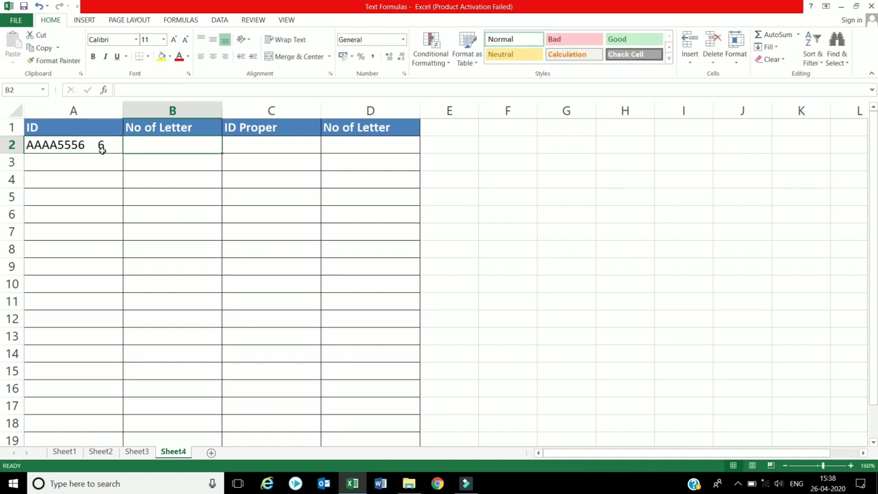
pyautogui.write('=len')
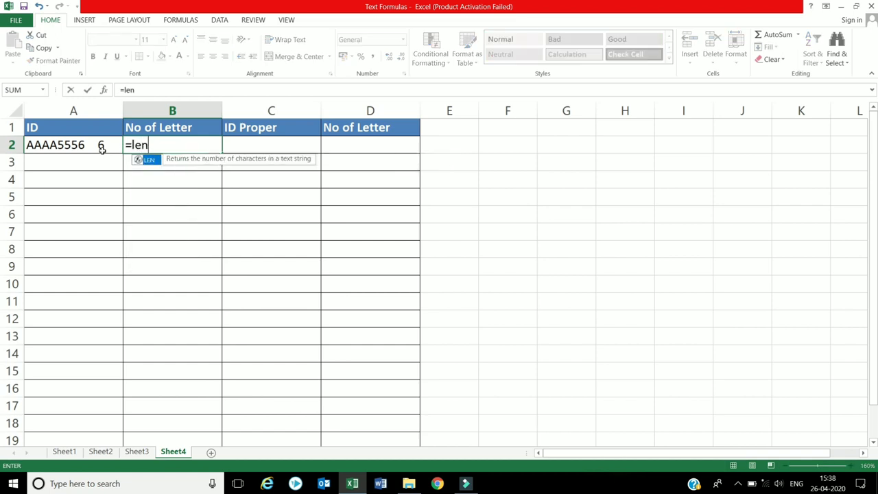
pyautogui.write('(')
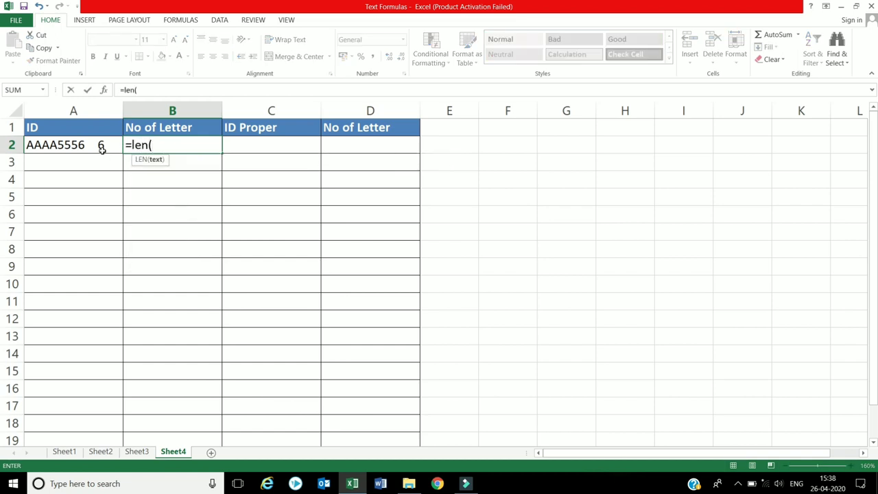
pyautogui.click(101, 149)
pyautogui.write(')')
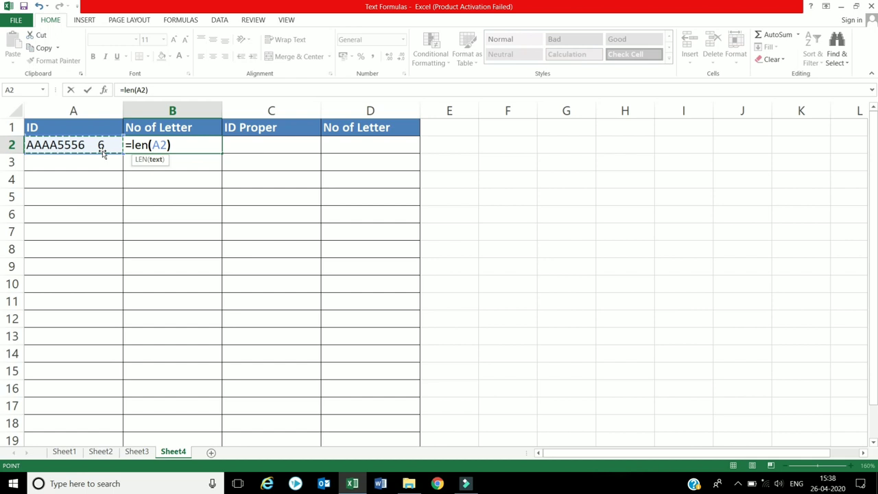
pyautogui.press('Return')
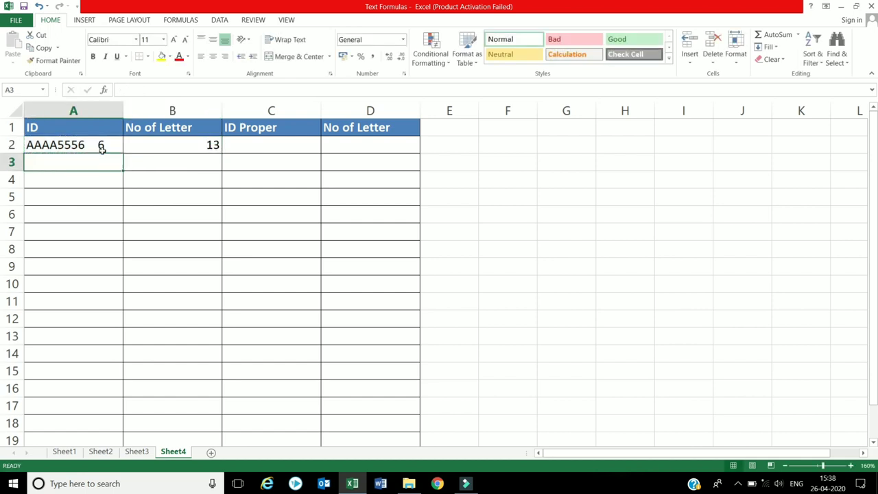
# Add another space to the A2 ID so B2's count becomes 15
pyautogui.click(100, 146)
pyautogui.doubleClick(88, 144)
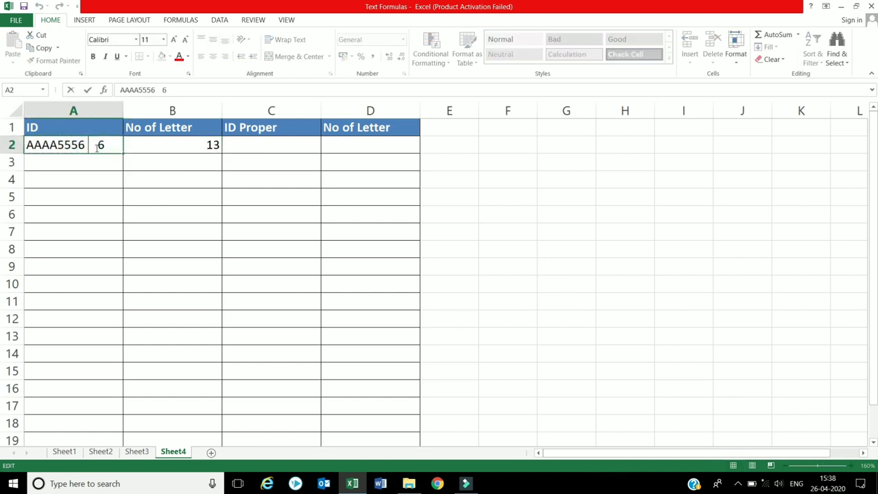
pyautogui.press('Return')
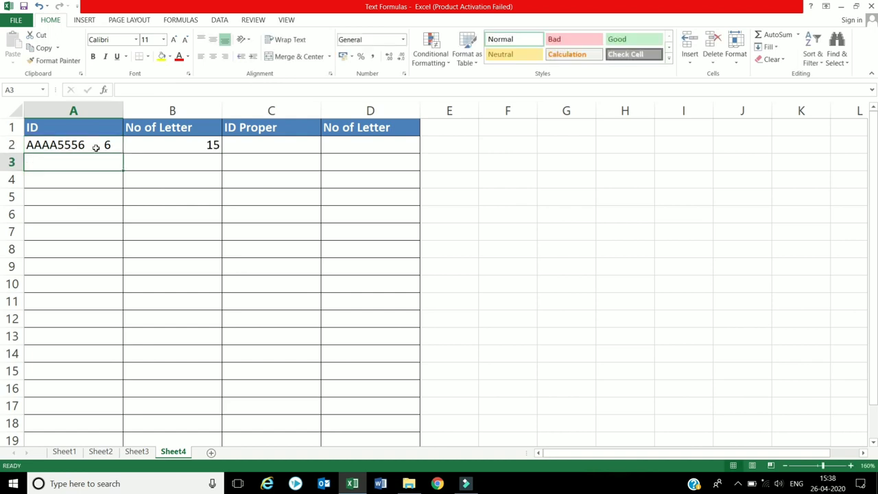
pyautogui.click(308, 147)
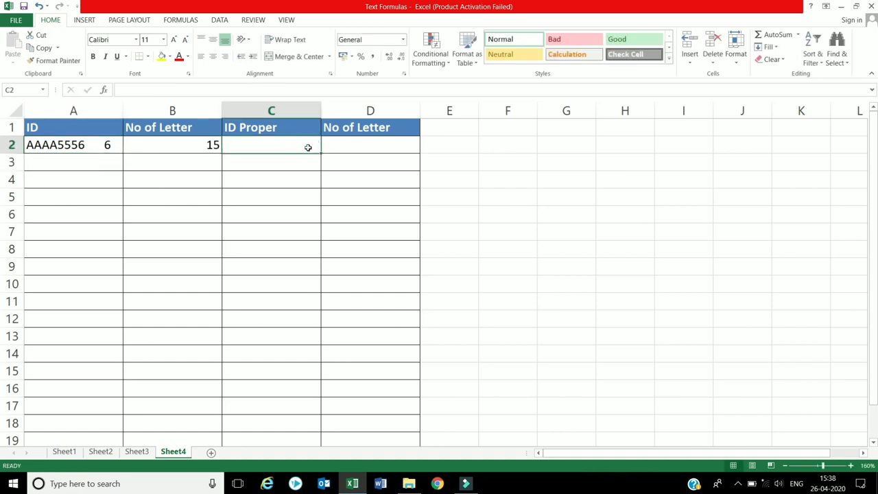
# Enter =TRIM(A2) in C2 to strip the extra spaces from the ID
pyautogui.write('=')
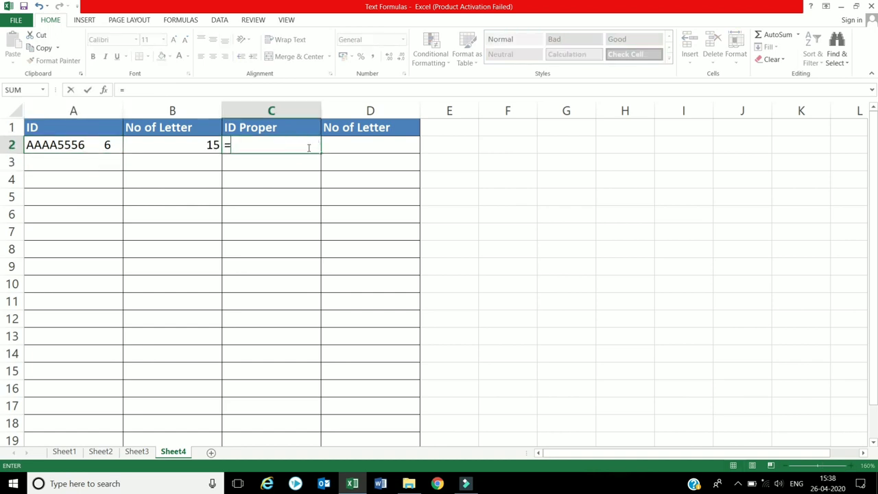
pyautogui.write('trim')
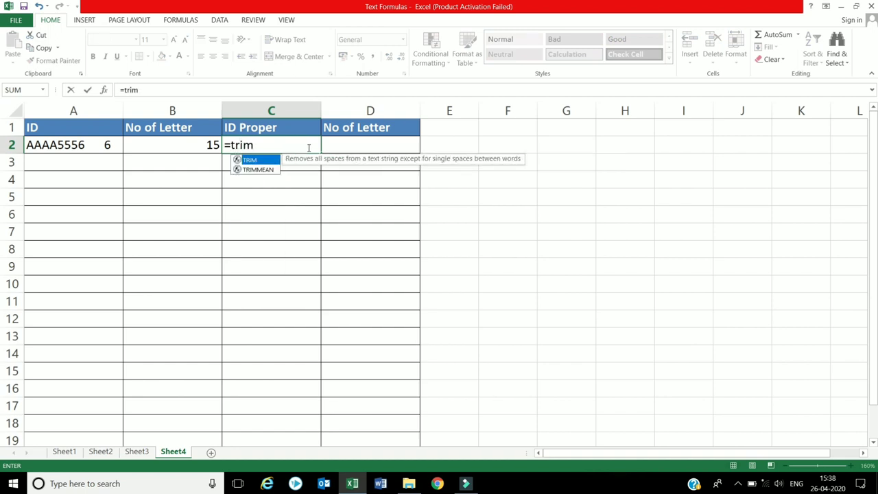
pyautogui.write('(')
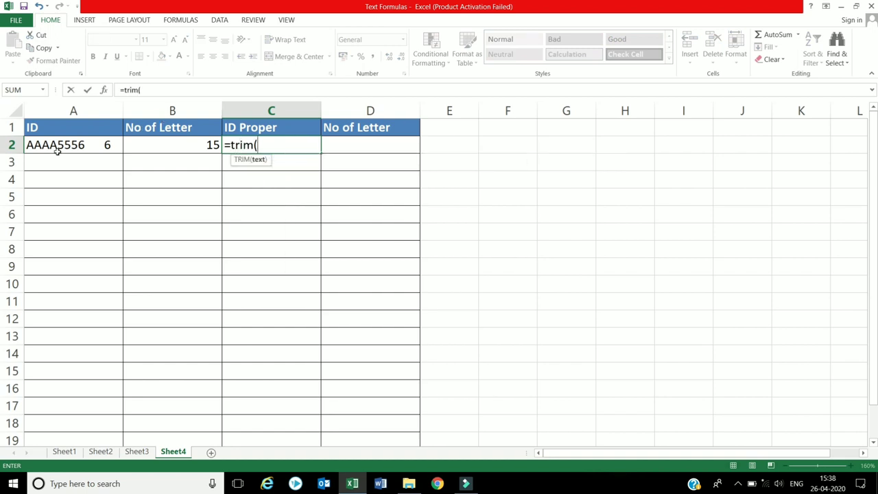
pyautogui.click(59, 153)
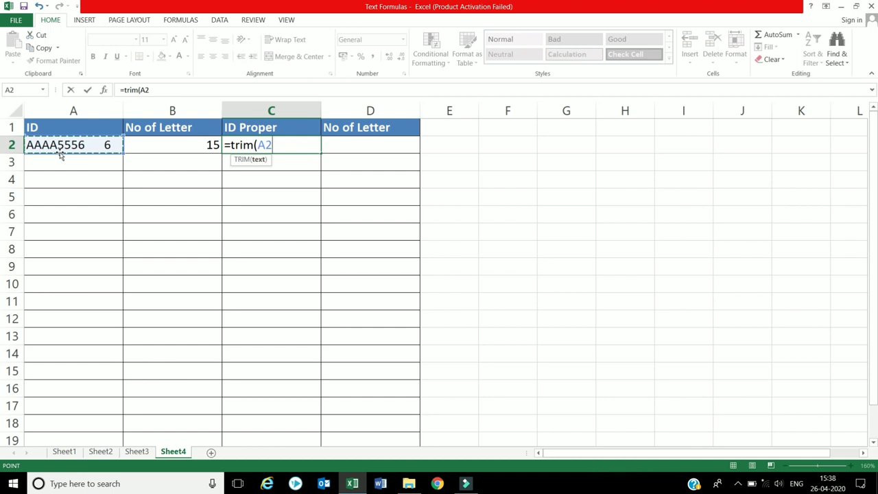
pyautogui.write(')')
pyautogui.press('Return')
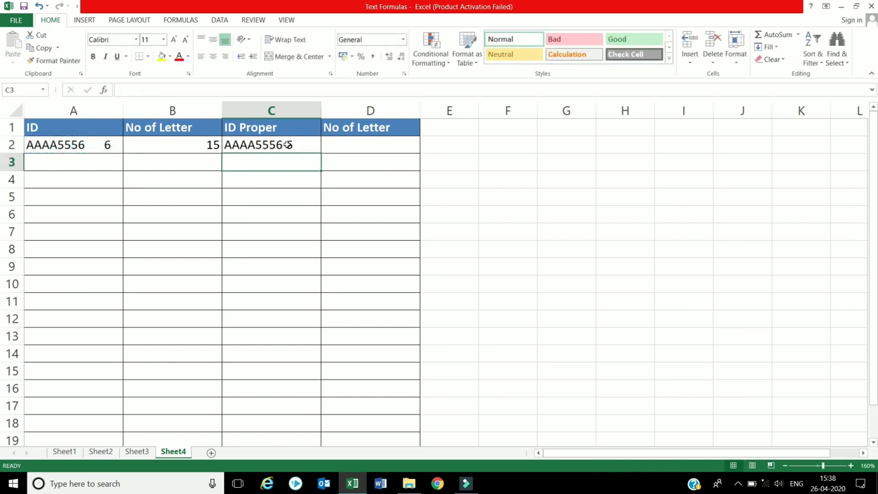
# Count the trimmed ID with =LEN(C2) in D2, giving 10
pyautogui.click(342, 147)
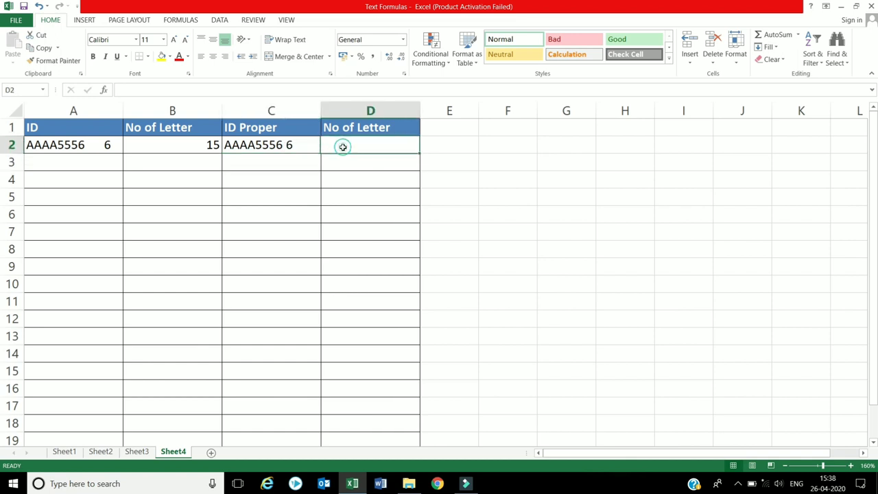
pyautogui.write('=len')
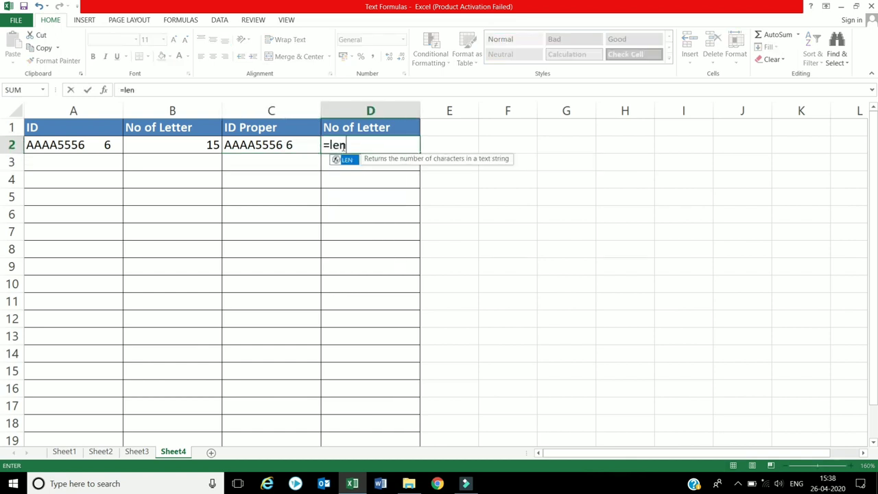
pyautogui.write('(')
pyautogui.press('Left')
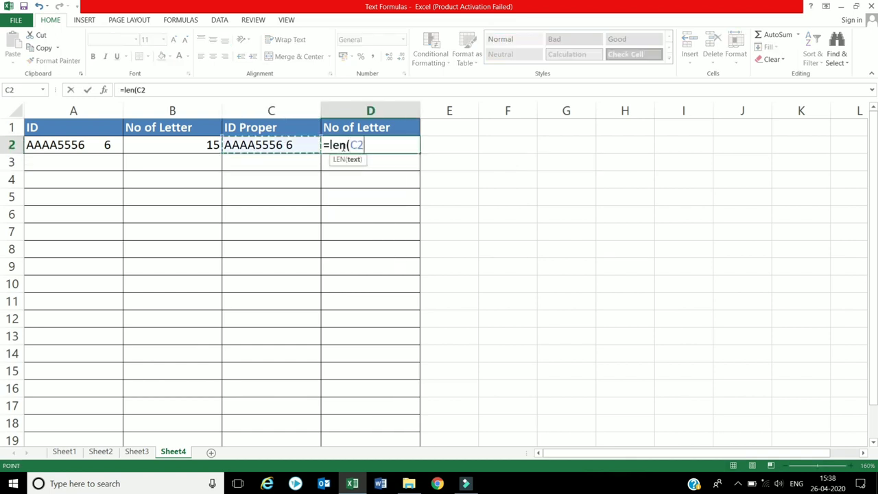
pyautogui.write(')')
pyautogui.press('Return')
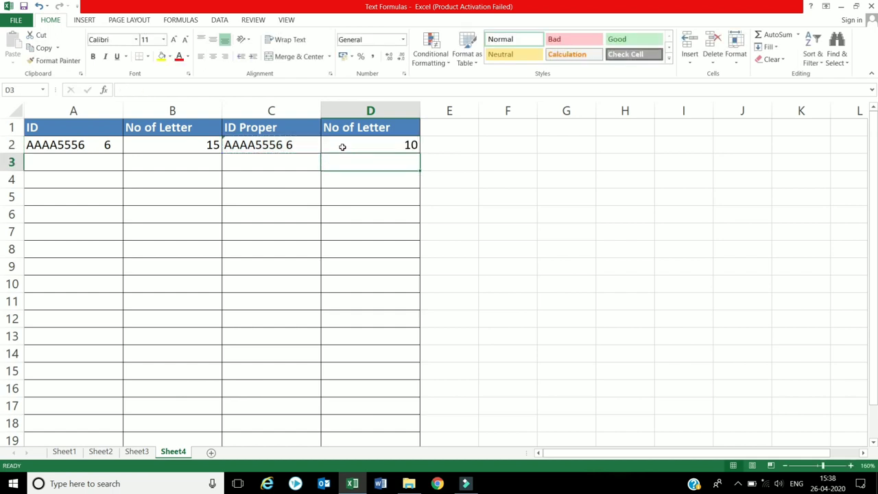
pyautogui.click(343, 146)
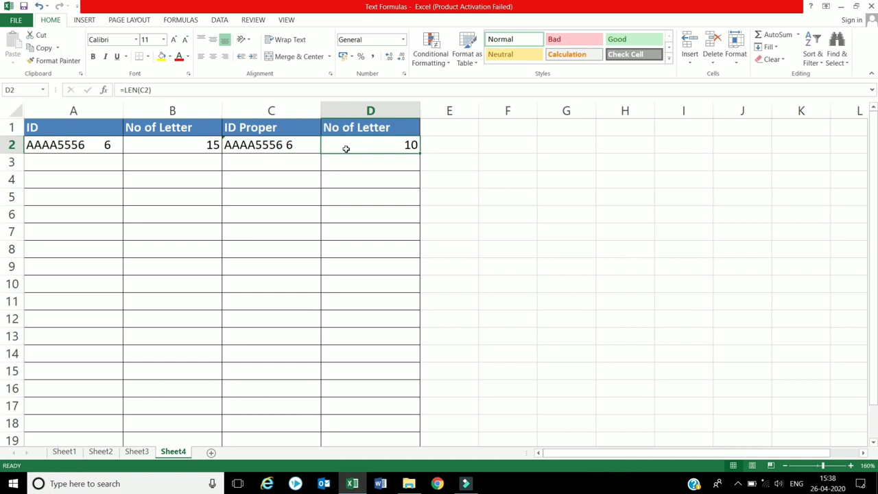
# Enter the second ID BBBDGHJK in A3
pyautogui.click(95, 160)
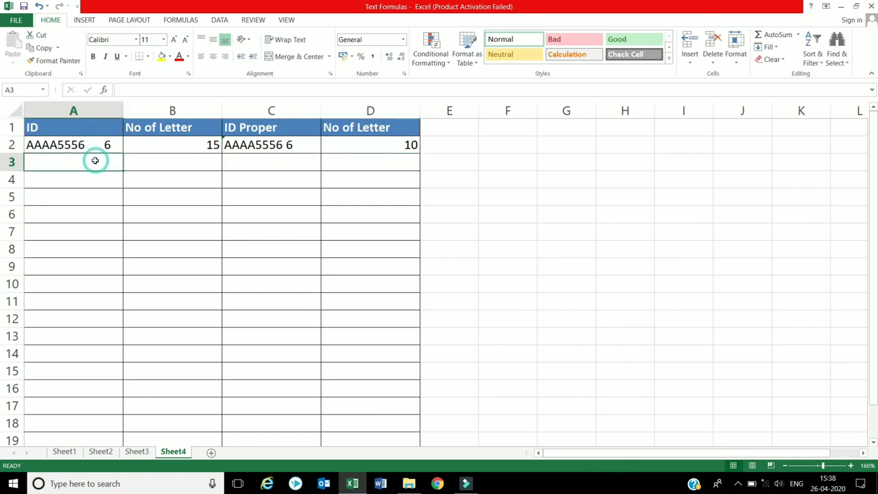
pyautogui.write('bb')
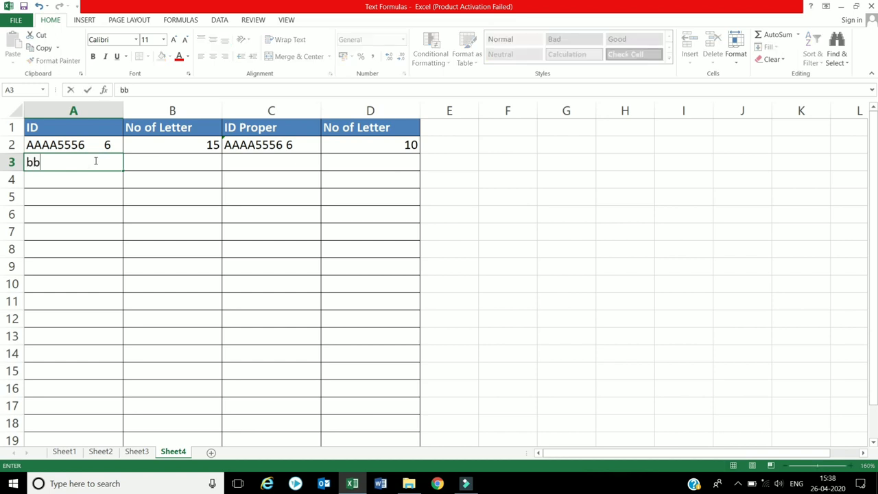
pyautogui.write('s')
pyautogui.press('BackSpace')
pyautogui.press('BackSpace')
pyautogui.press('BackSpace')
pyautogui.write('BBBDGHJK')
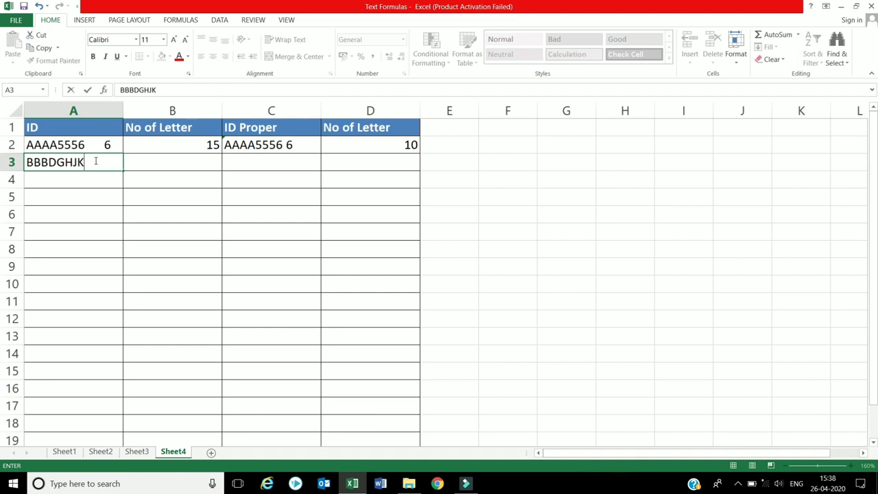
pyautogui.press('Tab')
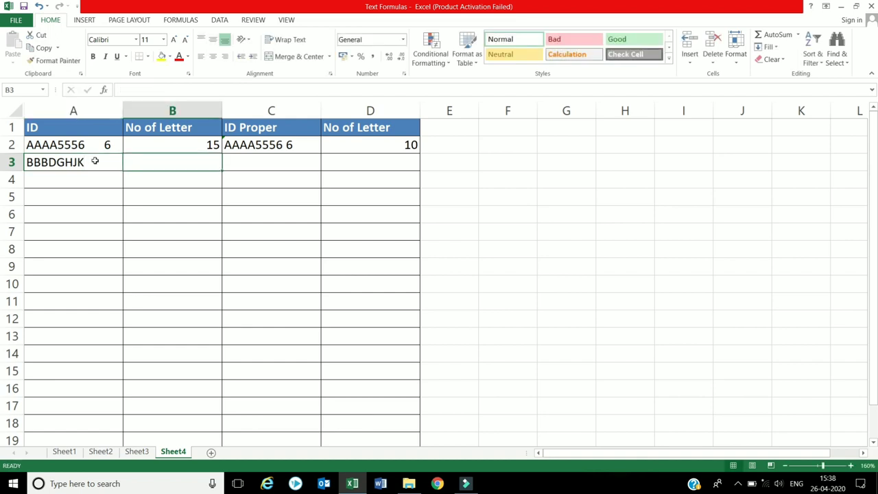
# Count the A3 ID's characters with =LEN(A3) in B3, giving 8
pyautogui.write('Le')
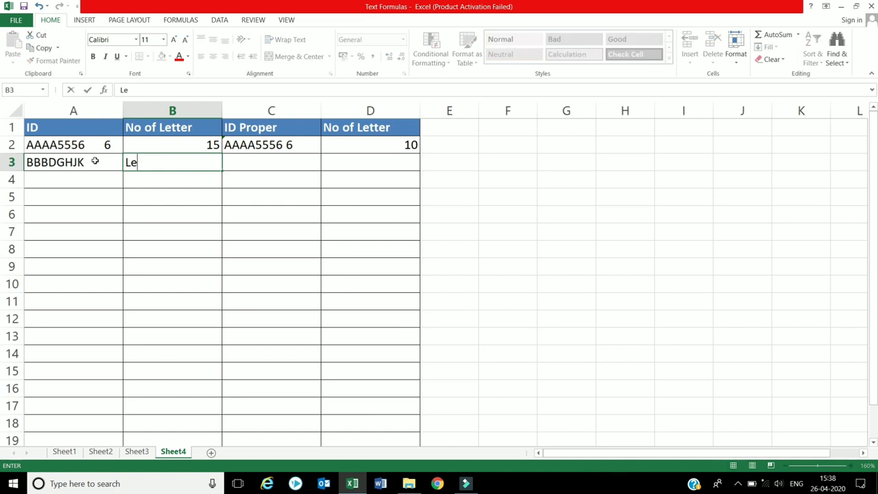
pyautogui.write('n(')
pyautogui.press('BackSpace')
pyautogui.press('BackSpace')
pyautogui.press('BackSpace')
pyautogui.press('BackSpace')
pyautogui.write('=')
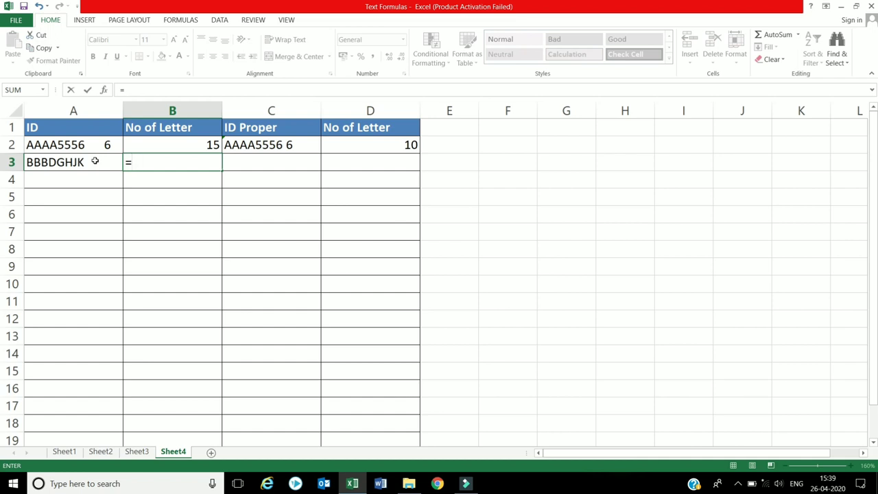
pyautogui.write('len')
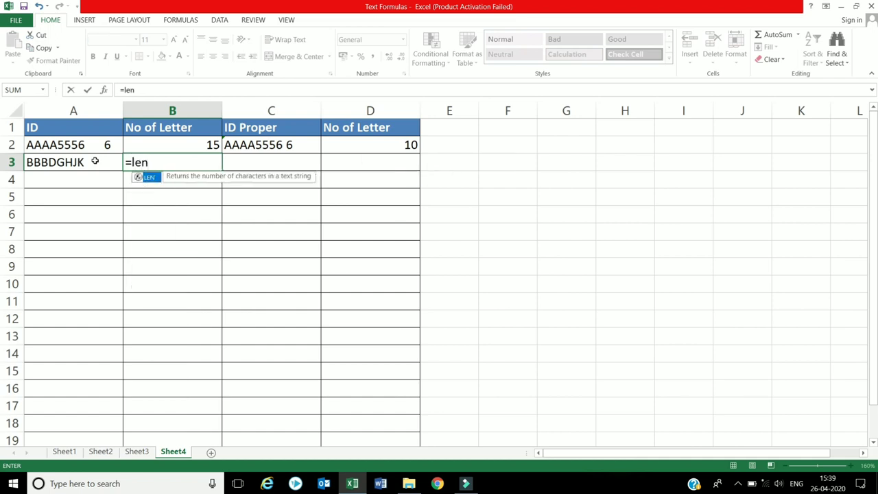
pyautogui.write('(')
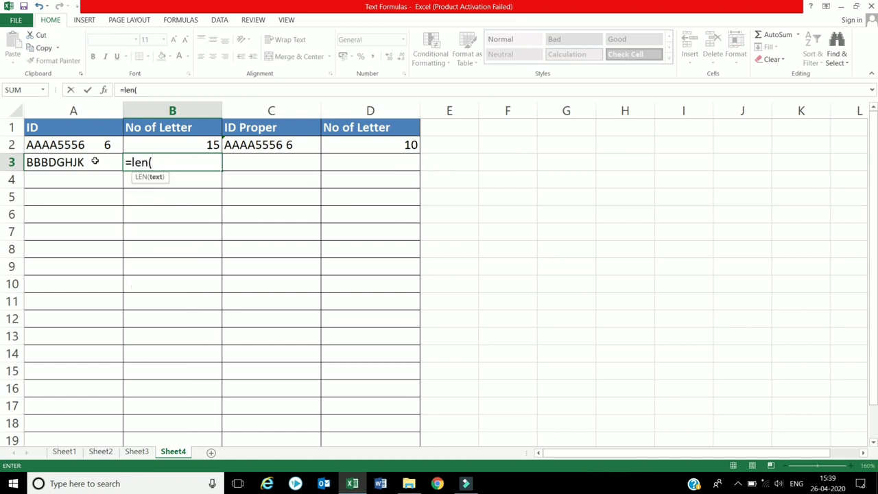
pyautogui.click(95, 161)
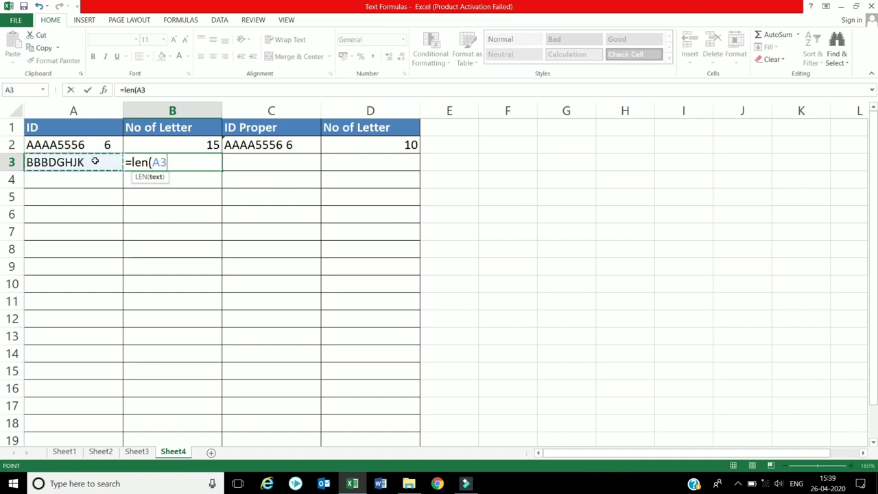
pyautogui.write(')')
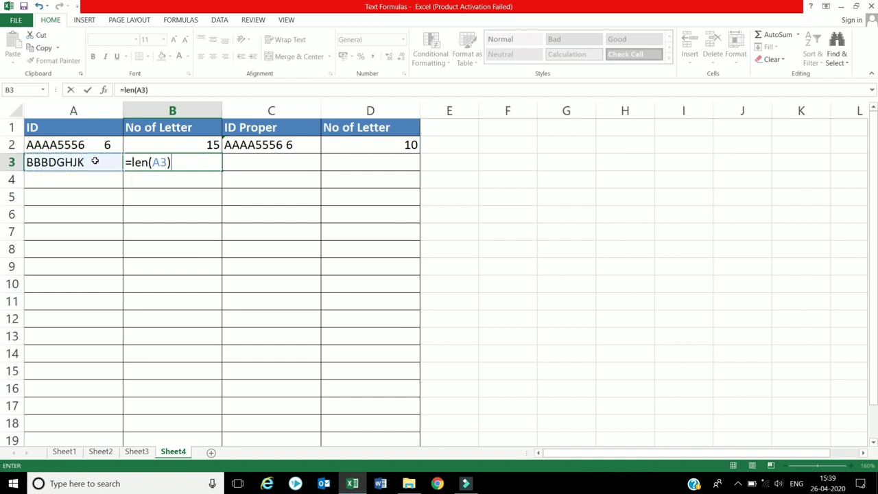
pyautogui.press('Return')
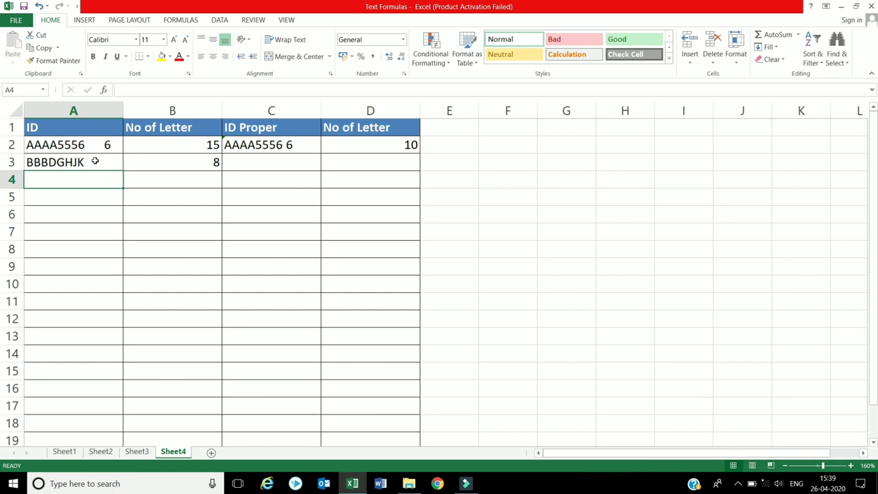
pyautogui.click(95, 161)
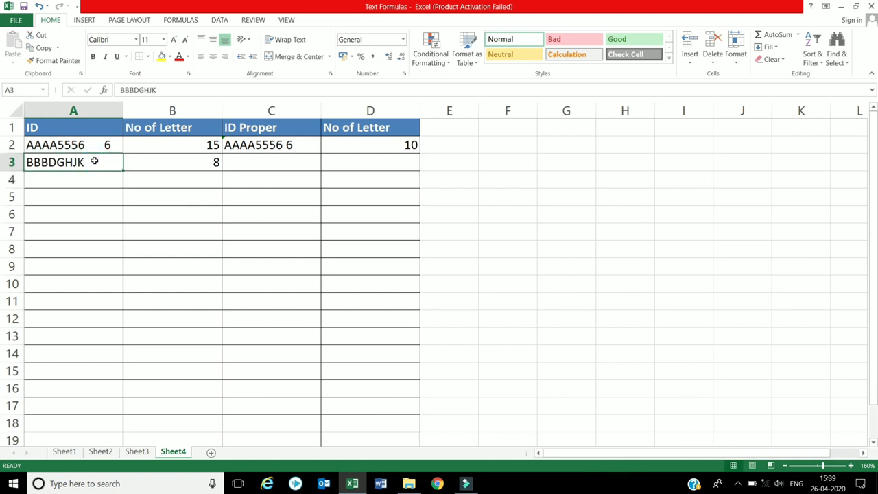
pyautogui.click(95, 160)
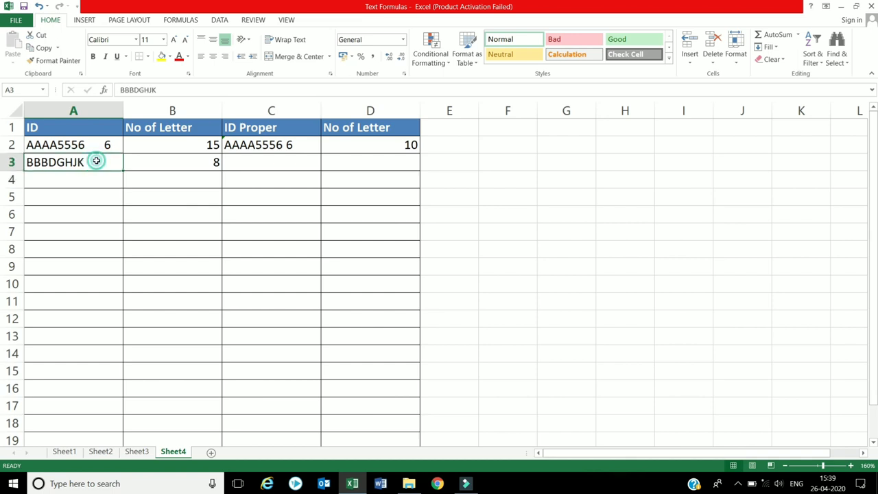
# Paste the current count 8 into B4 as a record of the old value
pyautogui.click(283, 165)
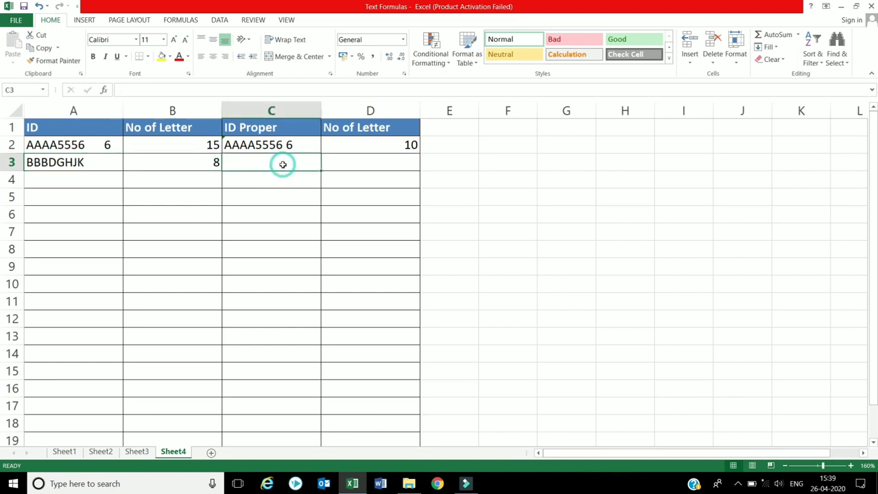
pyautogui.click(215, 162)
pyautogui.click(216, 187)
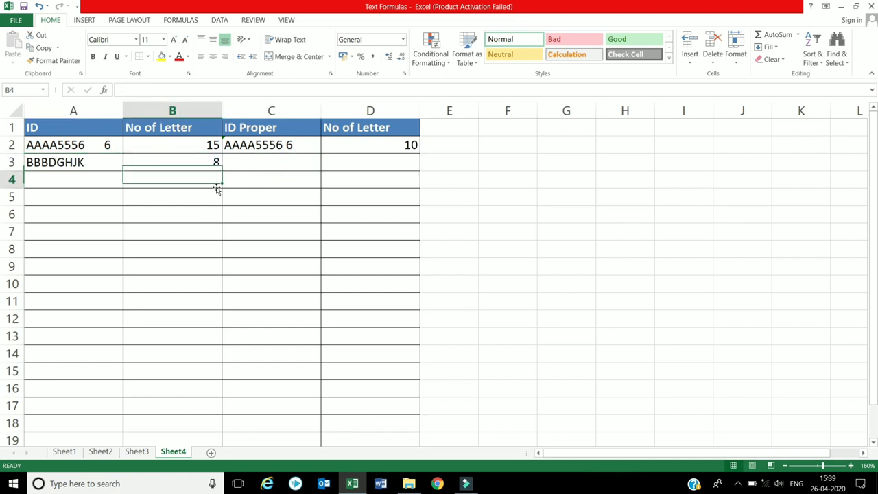
pyautogui.hotkey('ctrl', 'v')
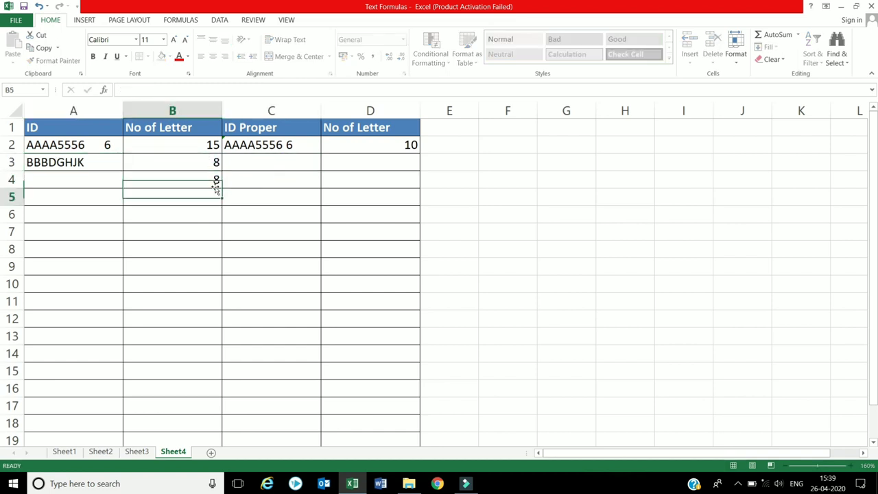
# Add trailing spaces to the BBBDGHJK ID in A3 so B3 counts 12
pyautogui.doubleClick(100, 163)
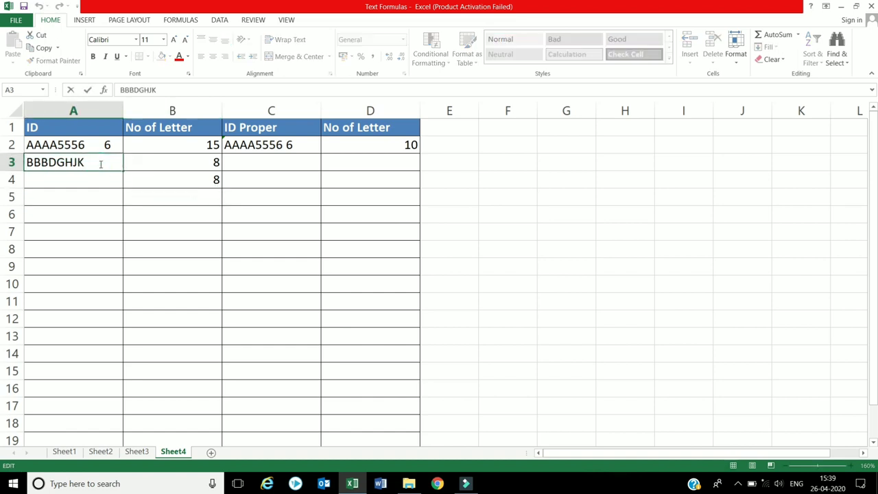
pyautogui.press('Return')
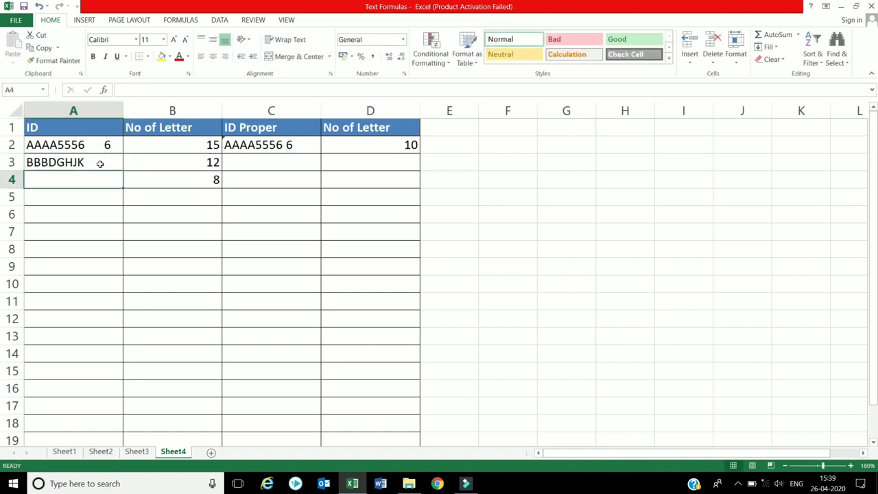
pyautogui.click(101, 163)
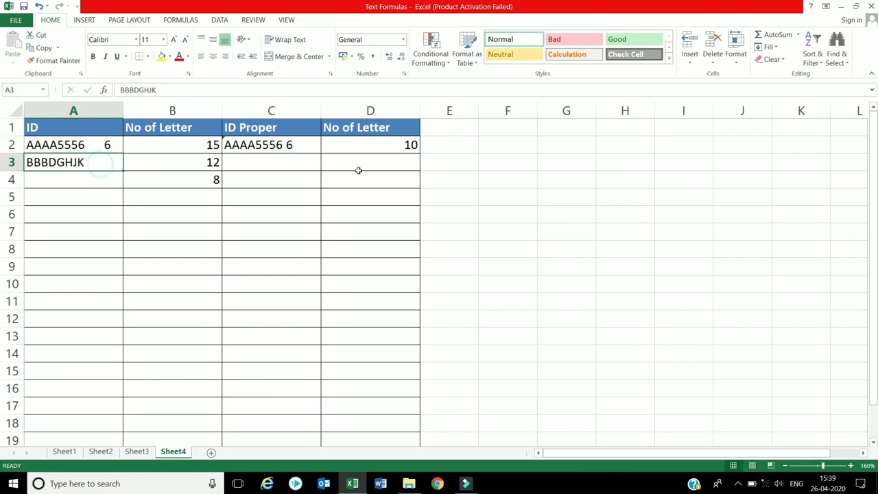
pyautogui.click(290, 144)
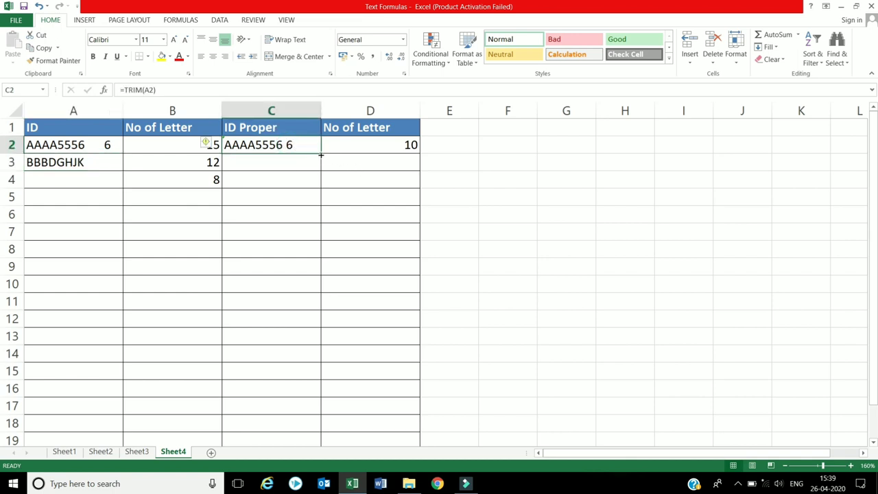
# Fill the TRIM formula into C3 and the LEN formula into D3, giving BBBDGHJK and 8
pyautogui.doubleClick(319, 152)
pyautogui.click(314, 161)
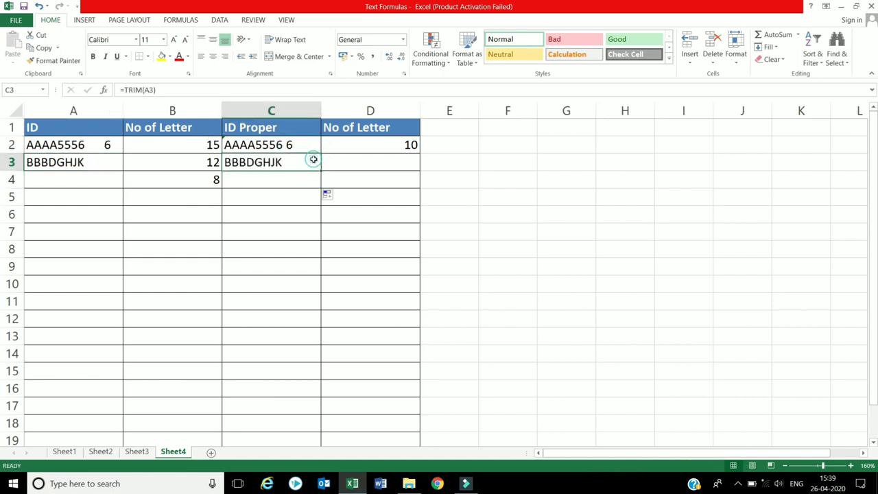
pyautogui.click(388, 148)
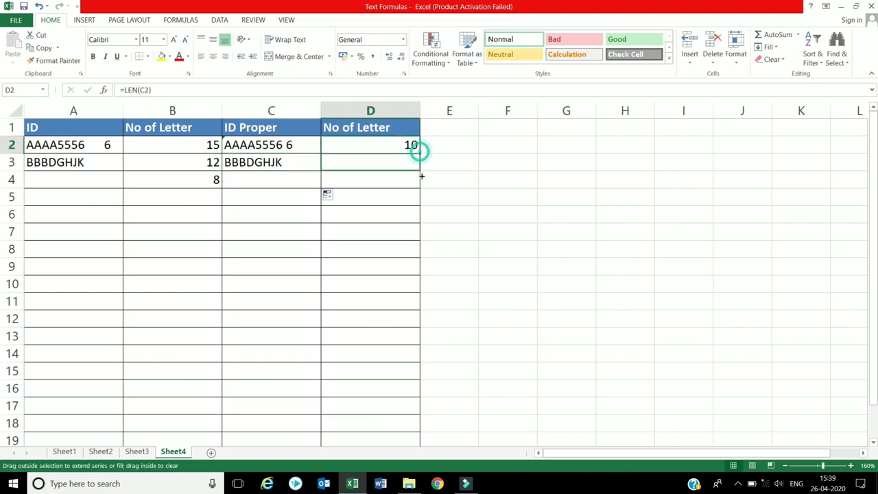
pyautogui.moveTo(420, 153); pyautogui.dragTo(415, 172)
pyautogui.click(402, 163)
pyautogui.click(219, 177)
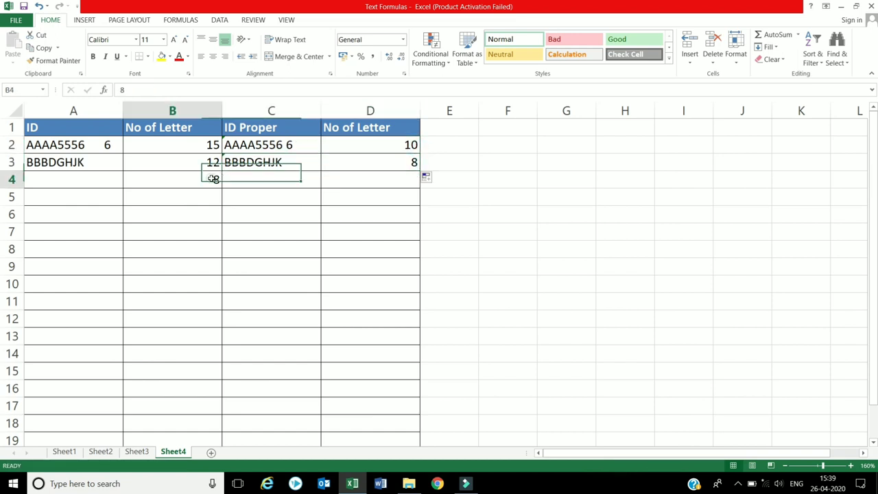
pyautogui.click(317, 165)
pyautogui.click(333, 164)
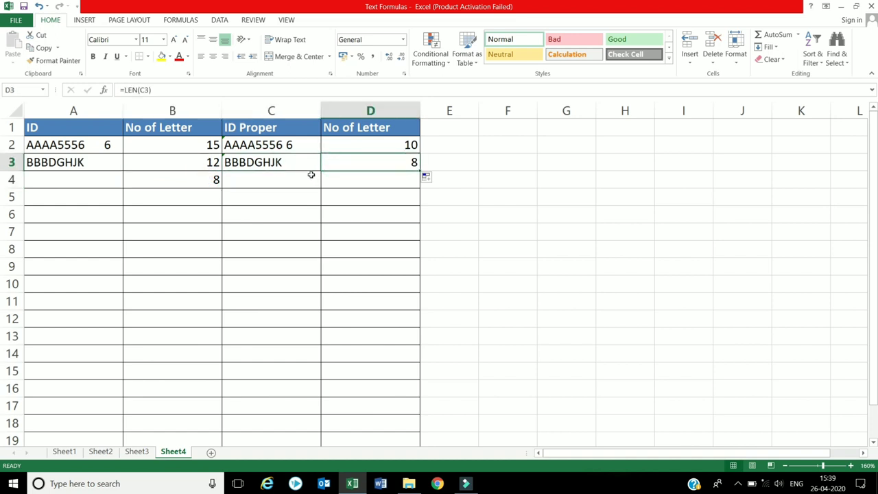